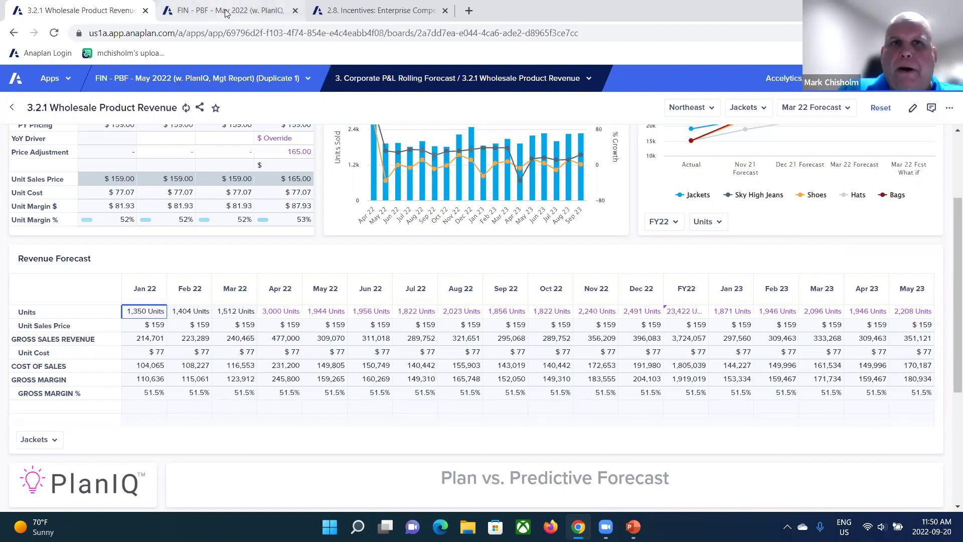
Use the breadcrumb menu to switch from the wholesale revenue board to P01. Corporate Revenue Forecast.
click(398, 80)
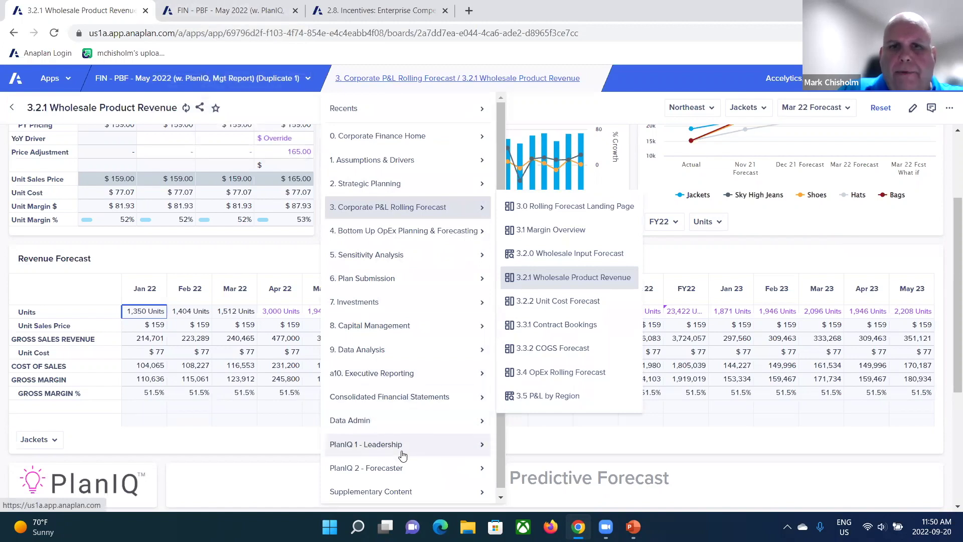
mouse_move(403, 452)
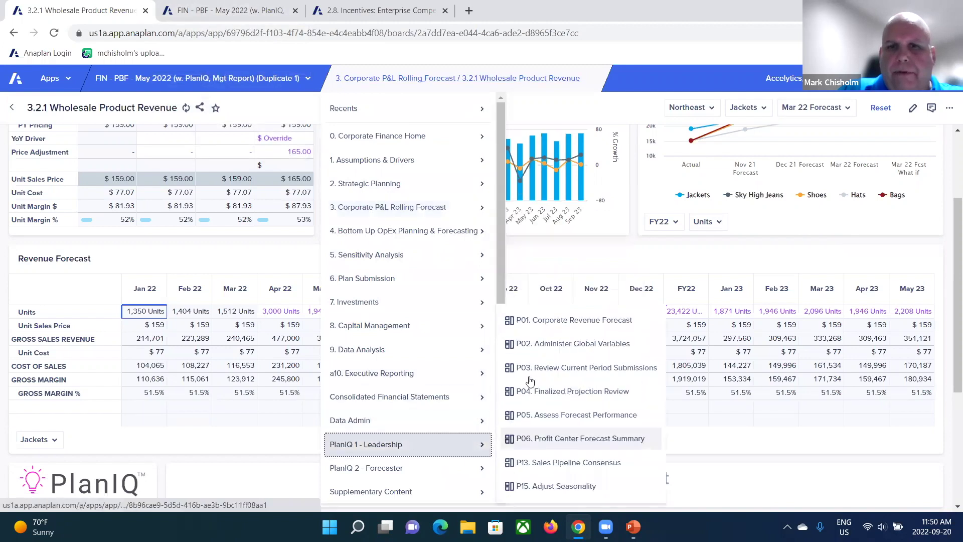
click(530, 329)
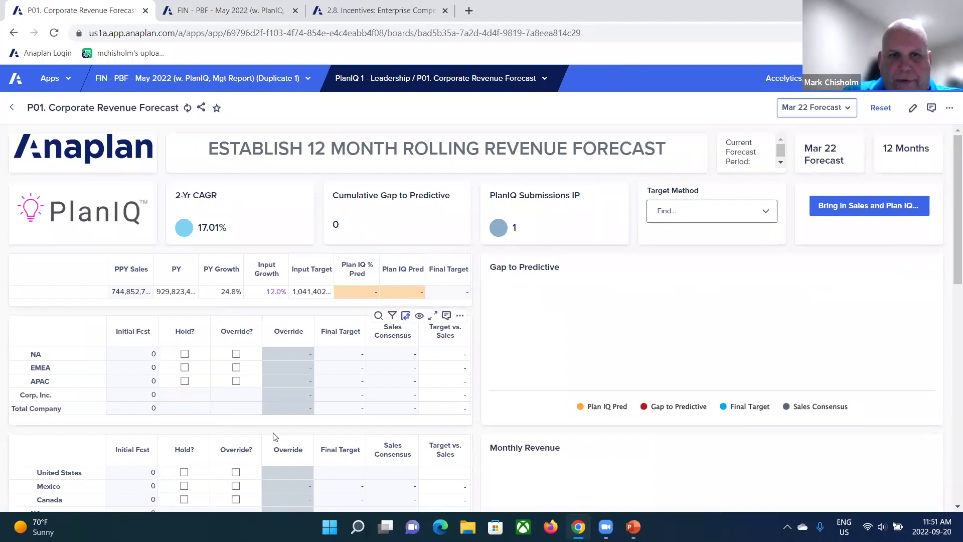
Set the Target Method to Input Growth, applying 12.0% input growth to the final target.
click(764, 214)
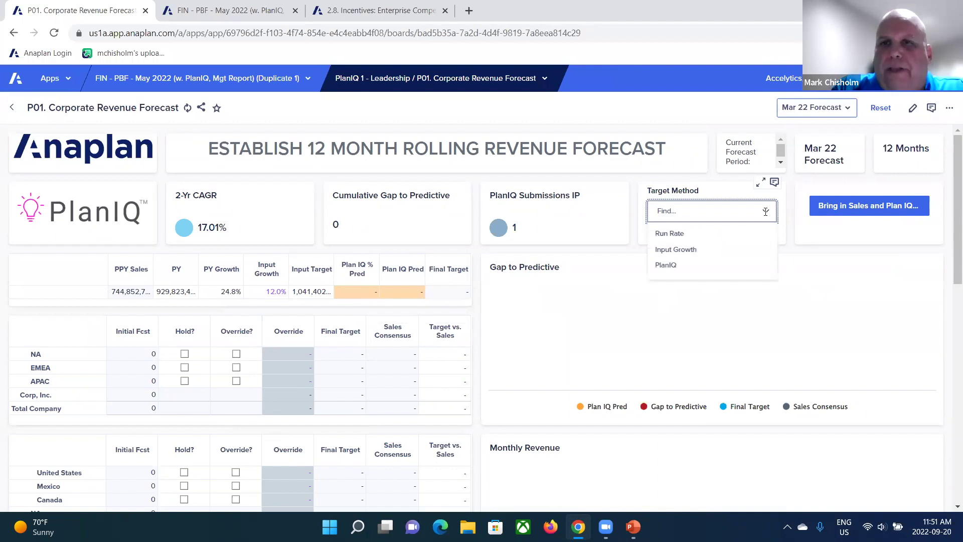
click(695, 254)
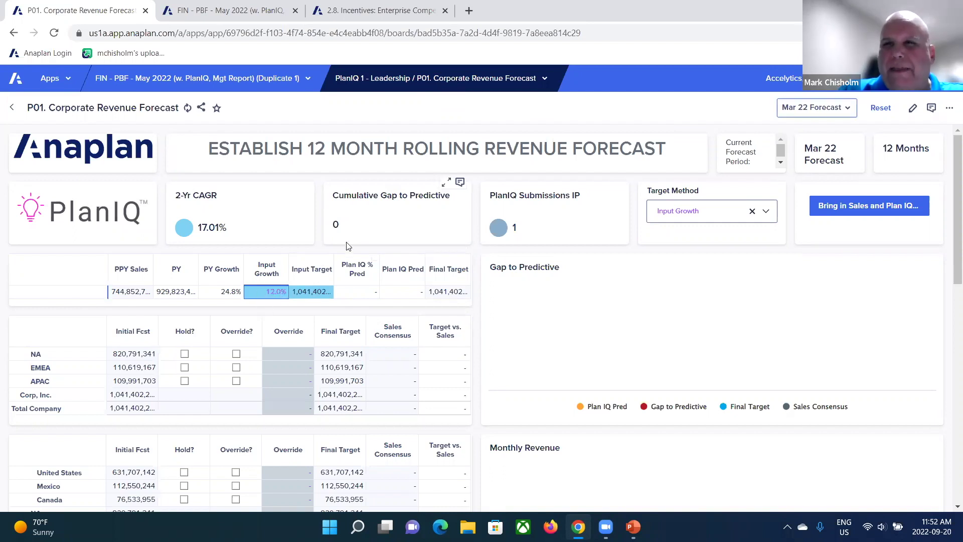
Open P02. Administer Global Variables and scroll through the customer count and country CPI series.
click(411, 80)
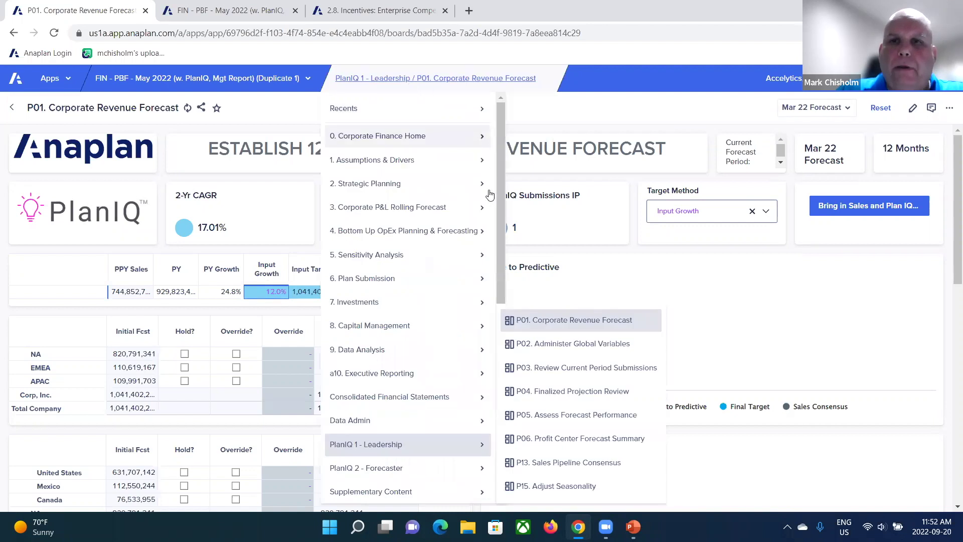
click(559, 346)
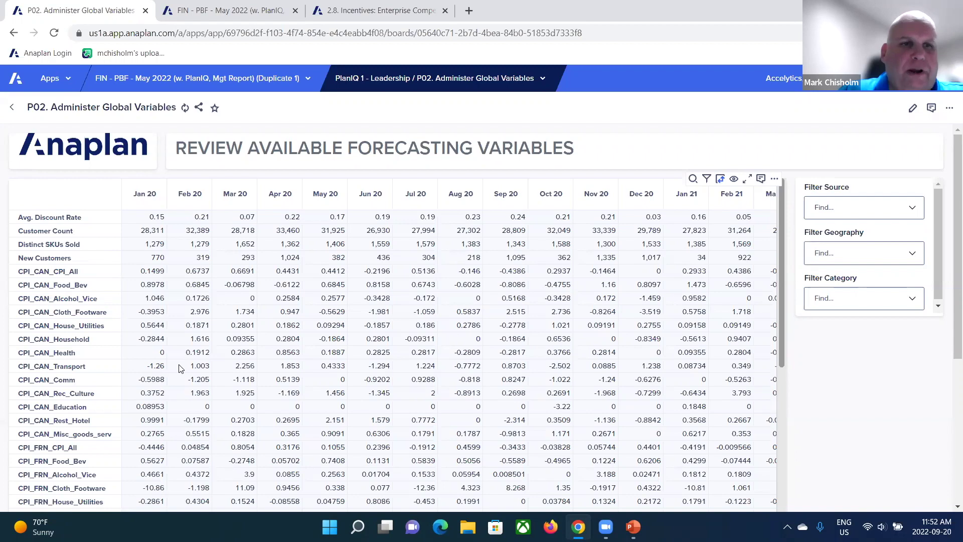
scroll(181, 369, down, 10)
scroll(180, 369, down, 12)
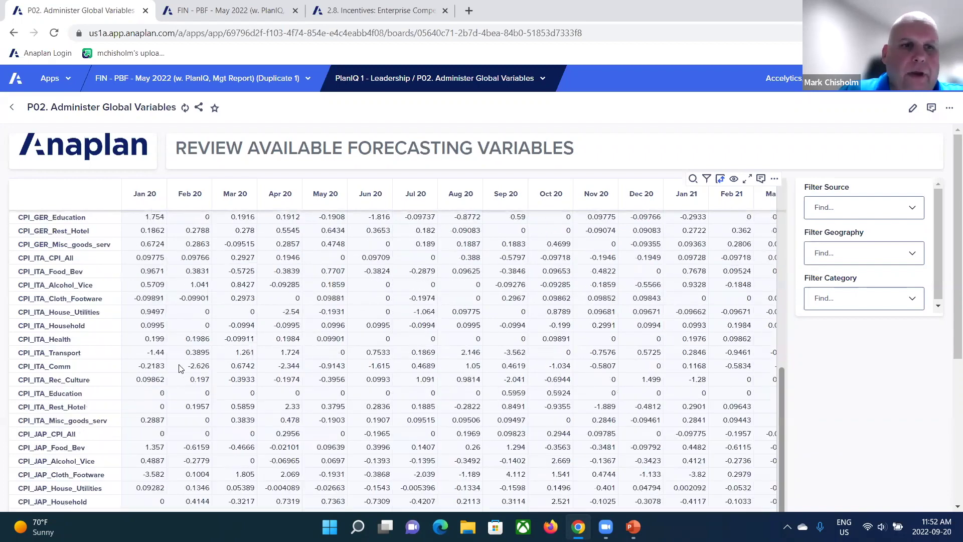
scroll(181, 369, down, 5)
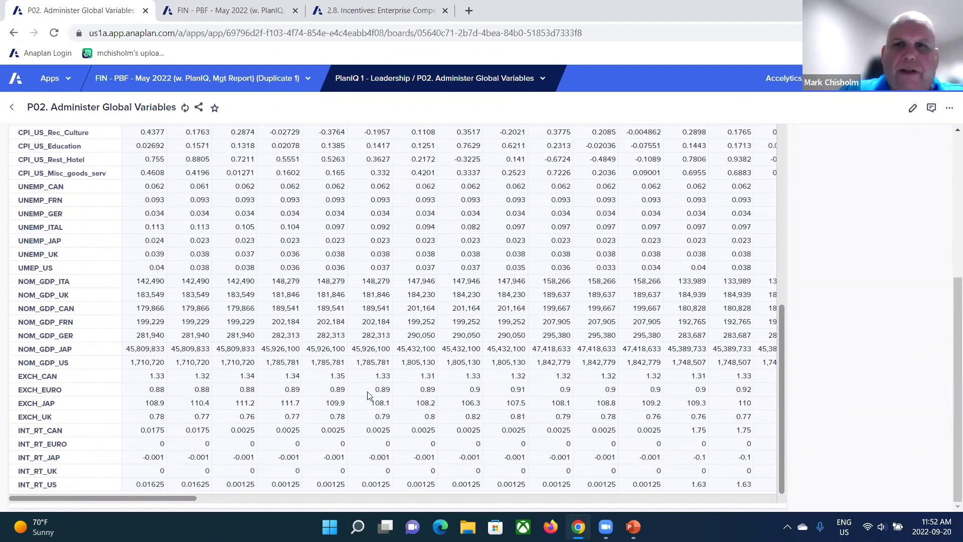
scroll(374, 397, up, 15)
scroll(948, 392, up, 5)
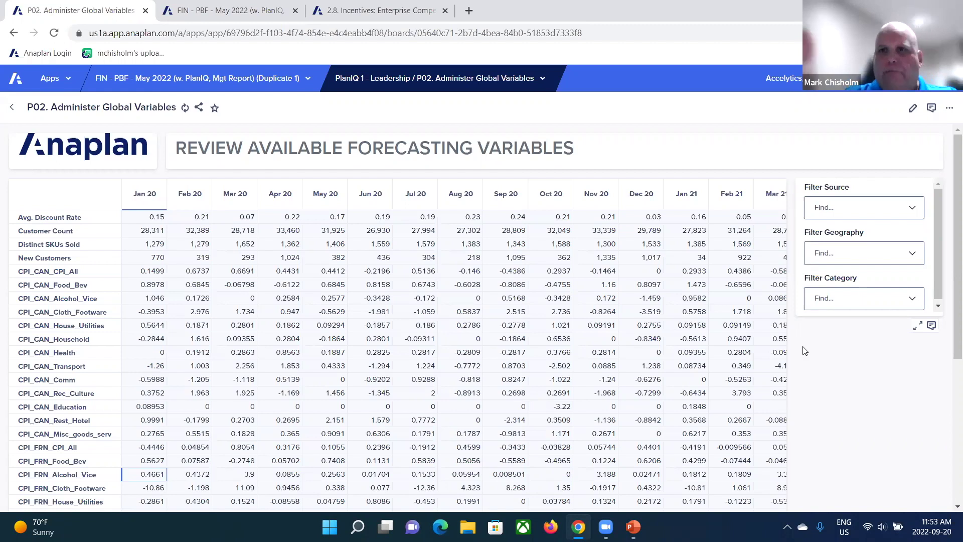
Go to P03. Review Current Period Submissions under PlanIQ 1 - Leadership.
click(427, 84)
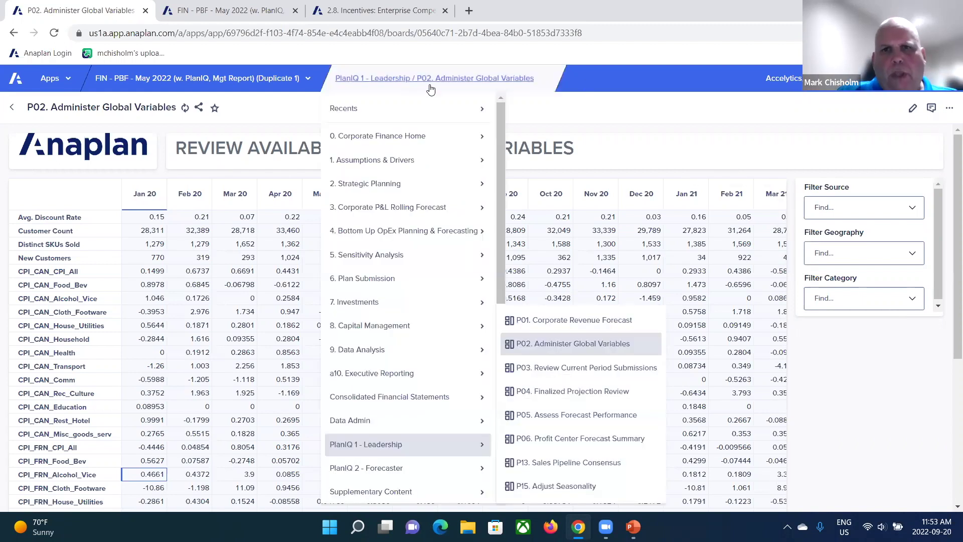
click(575, 373)
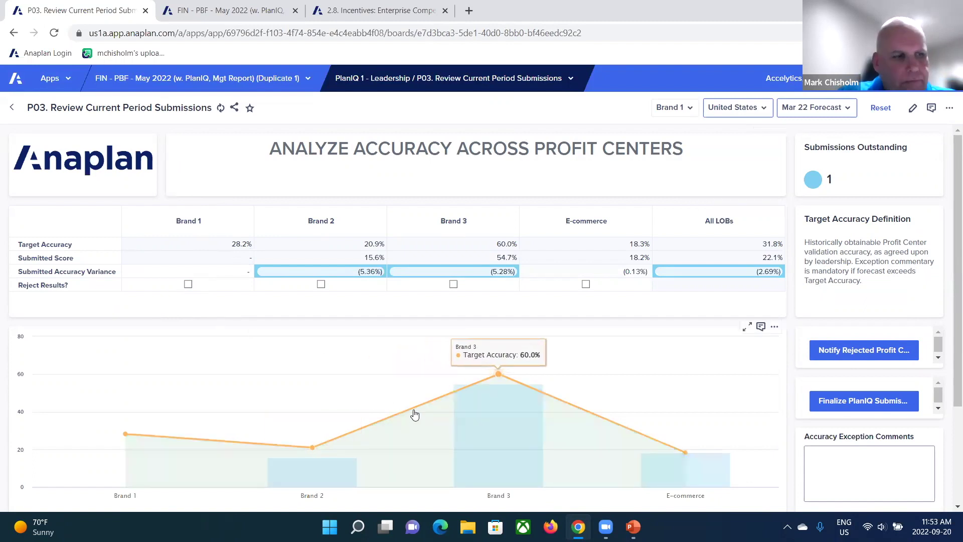
Open P07. Select Profit Center Variables under PlanIQ 2 - Forecaster and review the variable importance rankings.
click(458, 79)
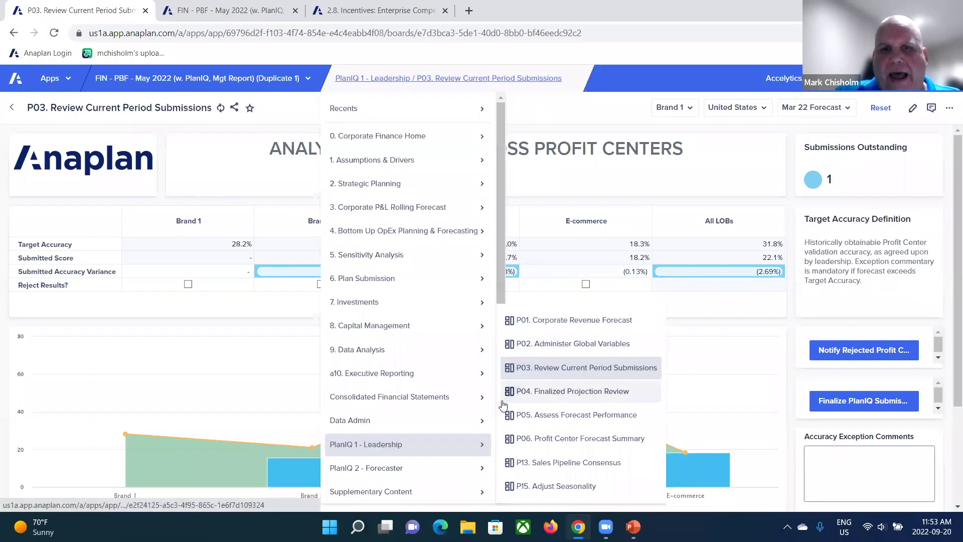
mouse_move(448, 469)
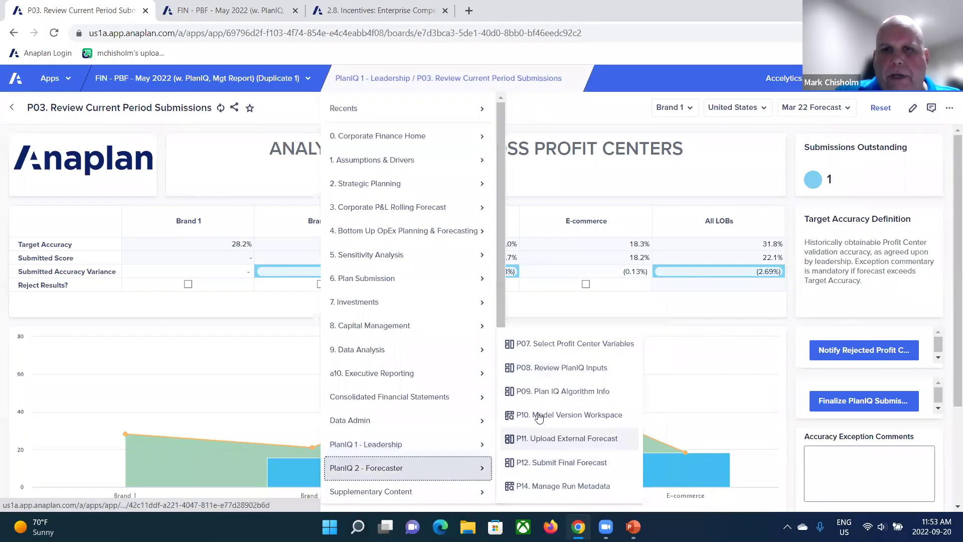
click(540, 343)
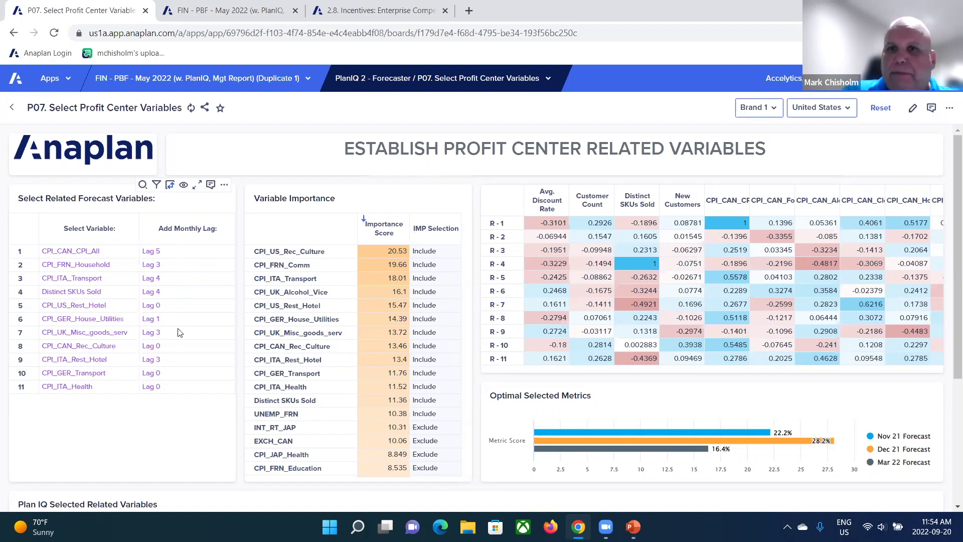
scroll(256, 339, down, 2)
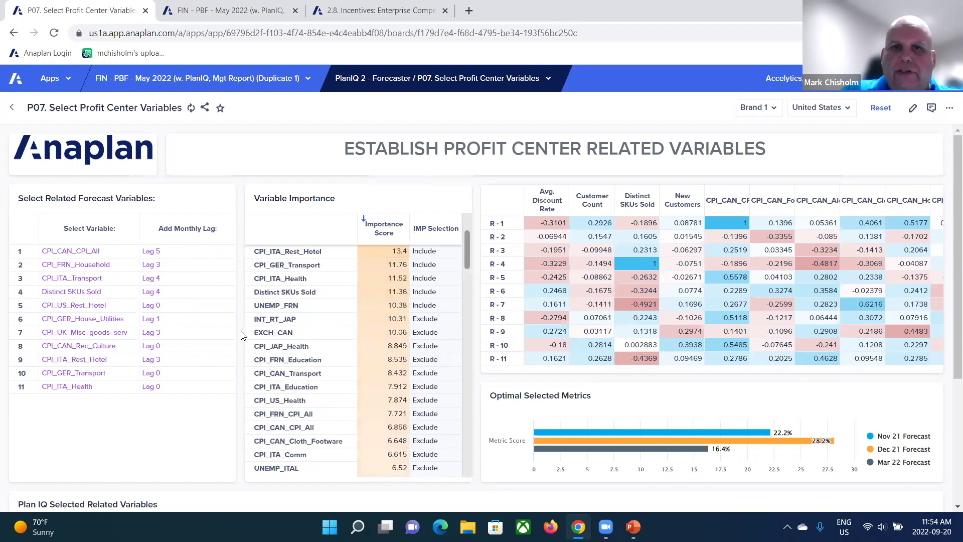
scroll(355, 352, up, 2)
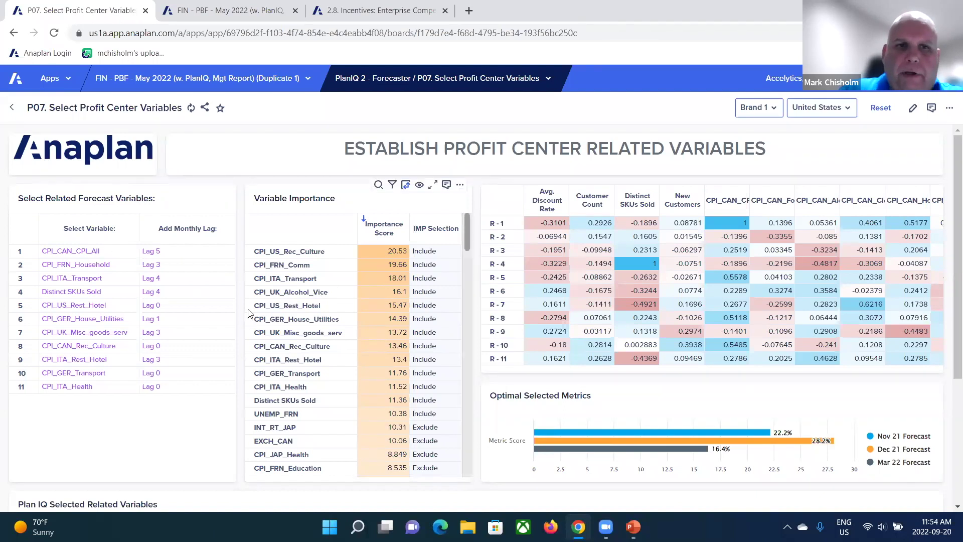
scroll(150, 341, down, 4)
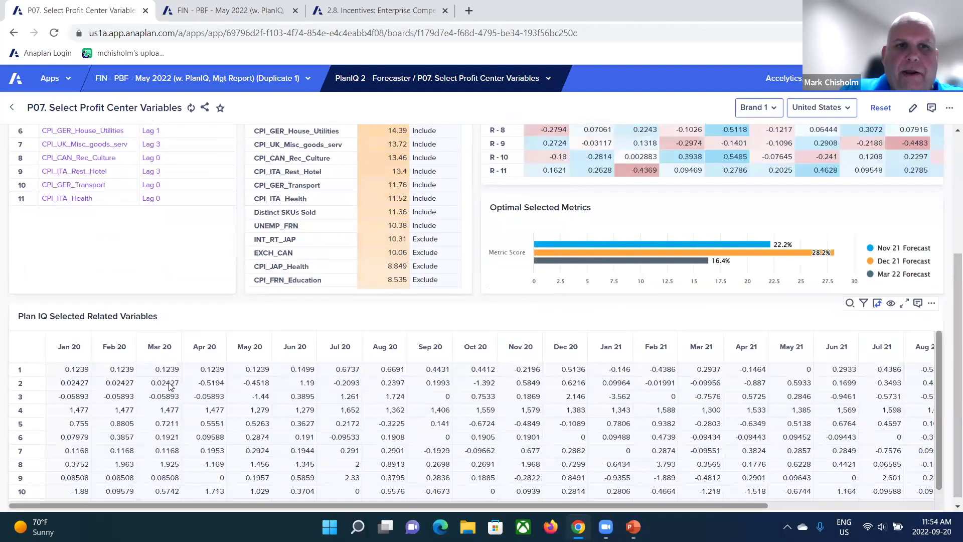
scroll(258, 321, up, 1)
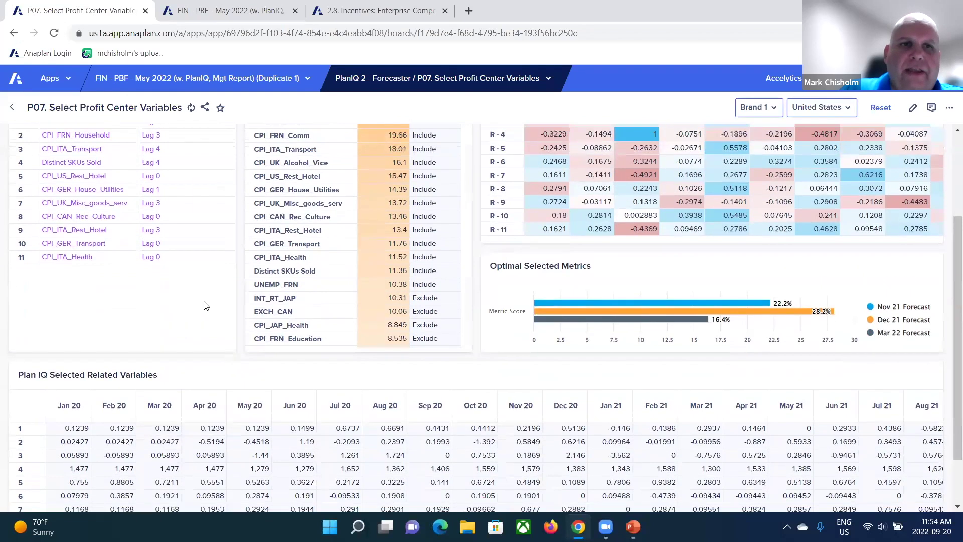
scroll(205, 305, down, 1)
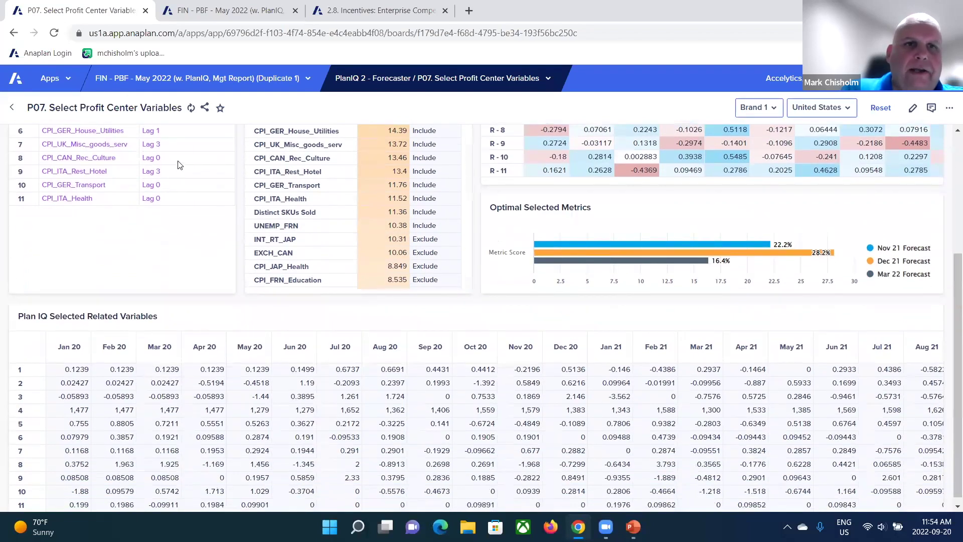
click(176, 136)
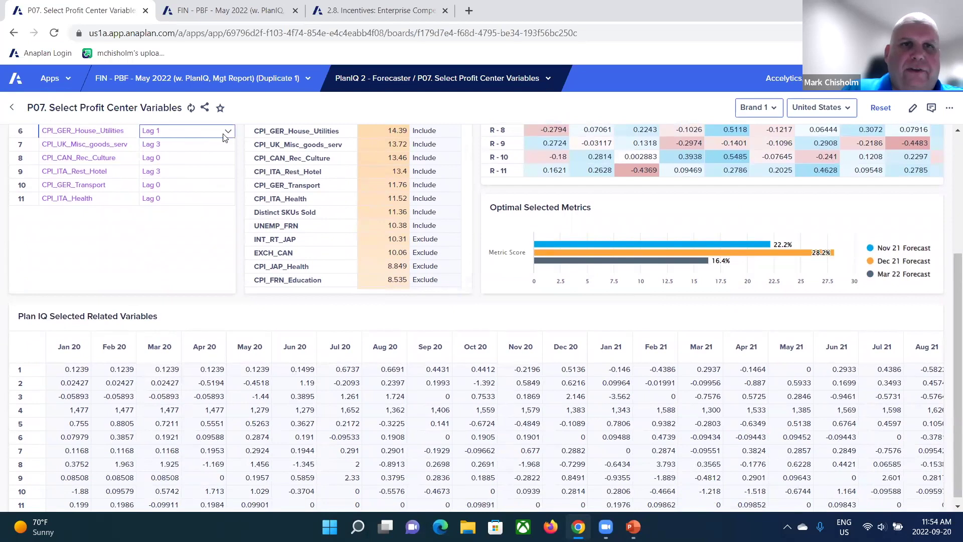
click(225, 133)
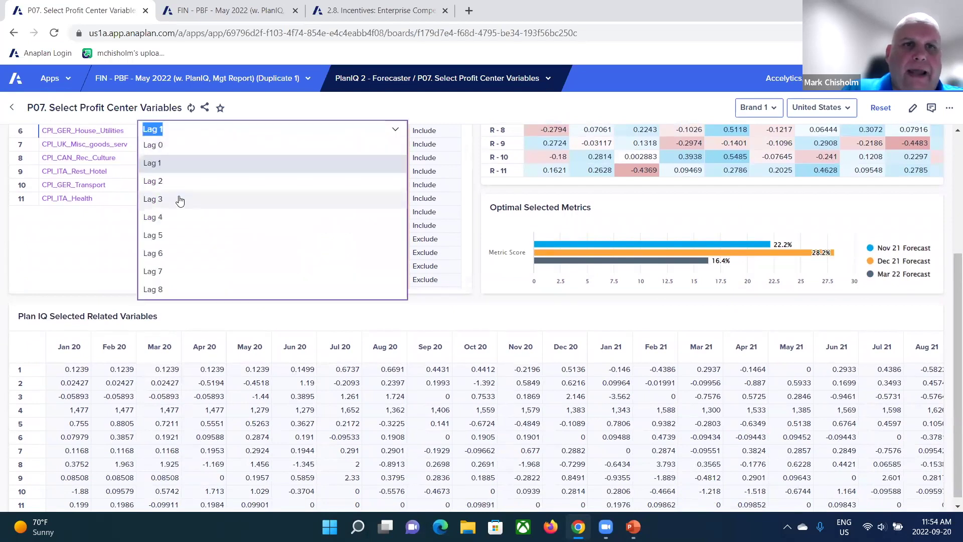
click(176, 199)
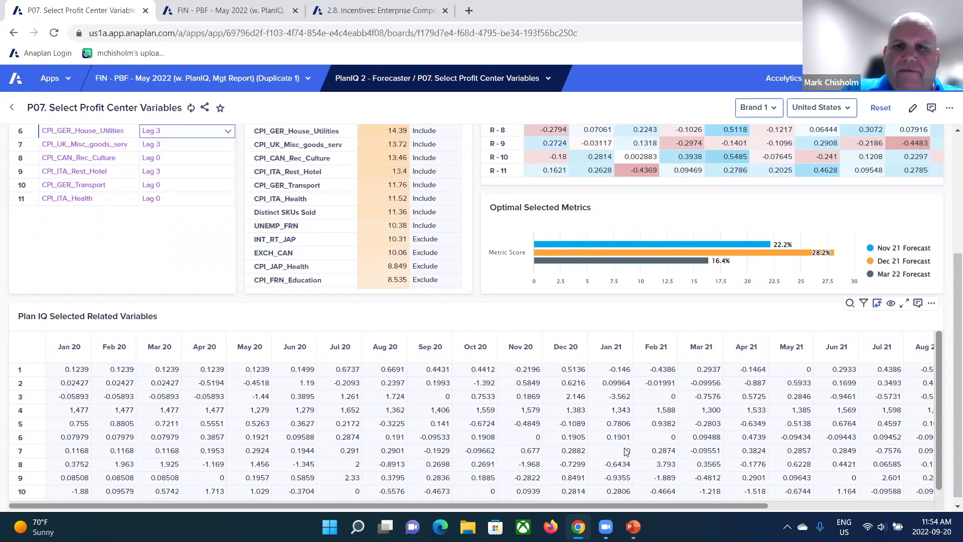
scroll(64, 291, up, 3)
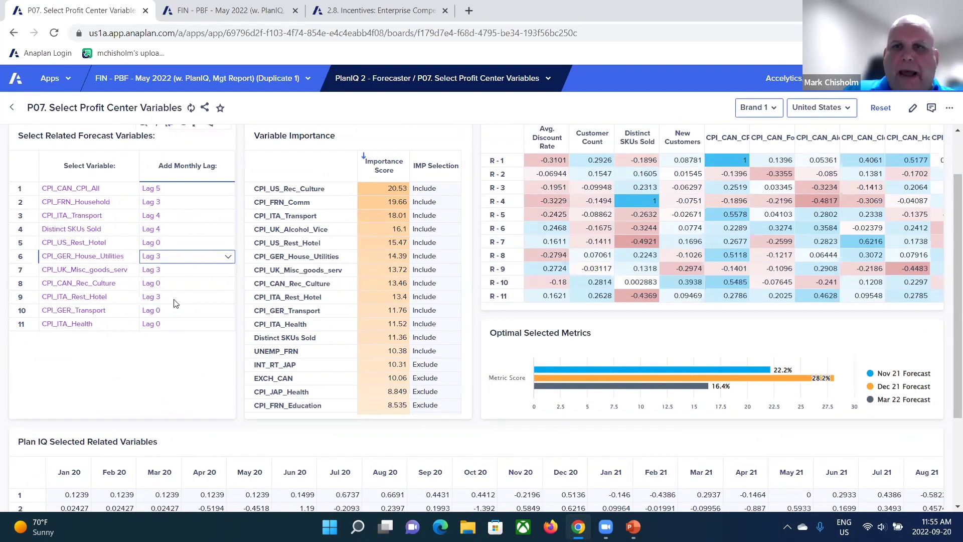
scroll(437, 302, up, 2)
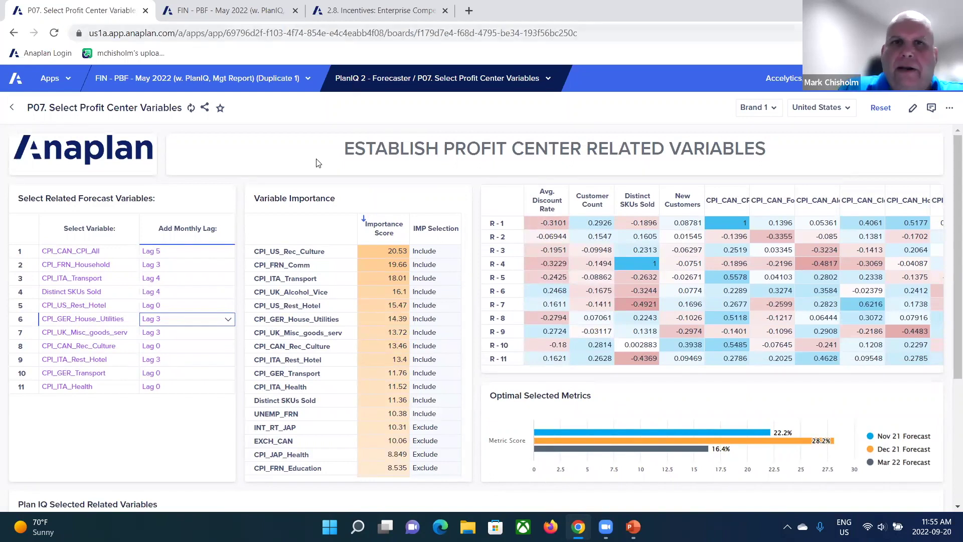
Open P08. Review PlanIQ Inputs and scroll down to the Forecast Variables.
click(441, 84)
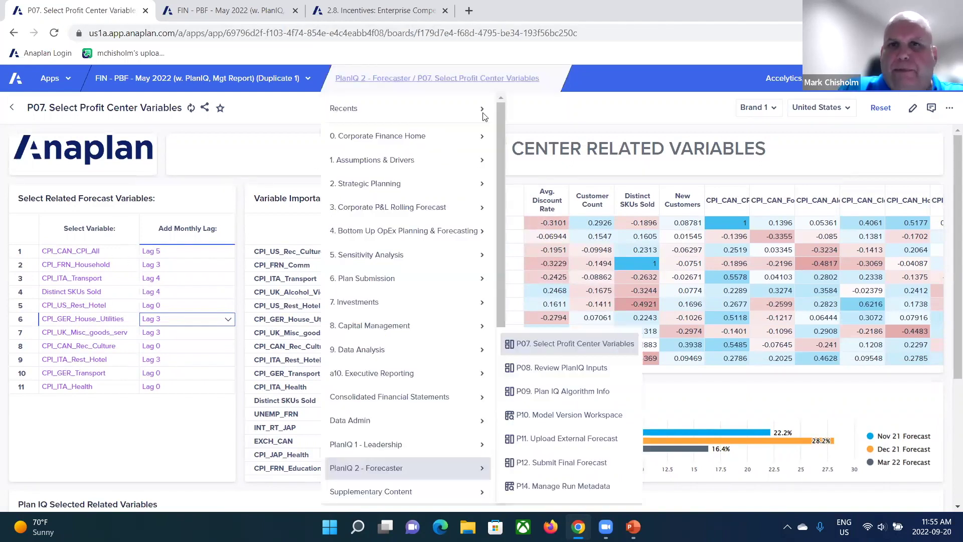
click(537, 371)
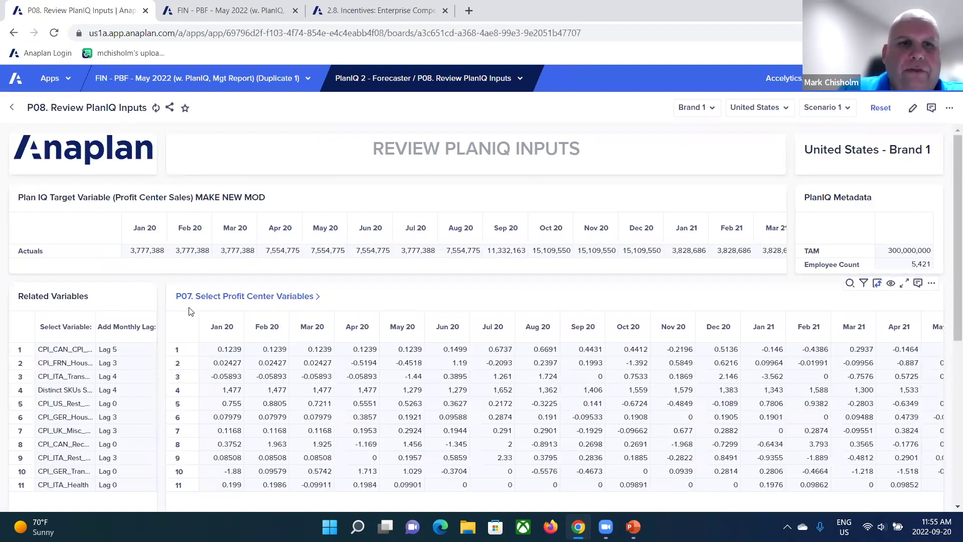
scroll(190, 312, down, 2)
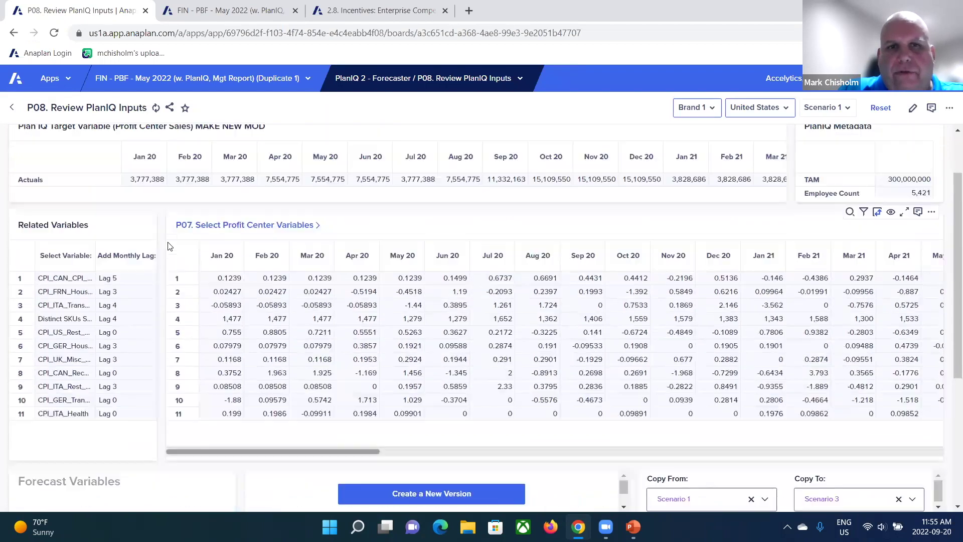
scroll(180, 304, down, 1)
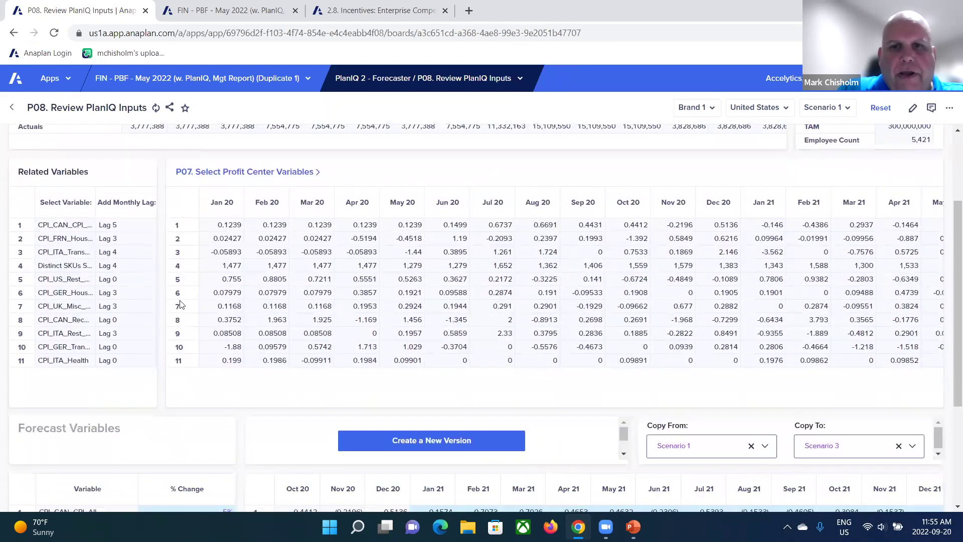
scroll(181, 304, down, 2)
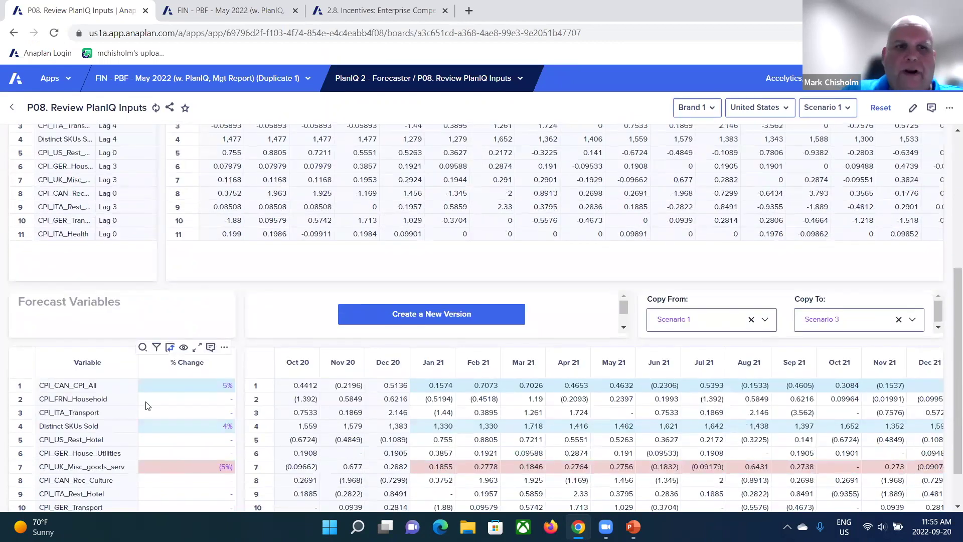
Set % Change to 10 for CPI_CAN_CPI_All and -10 for Distinct SKUs Sold.
click(203, 387)
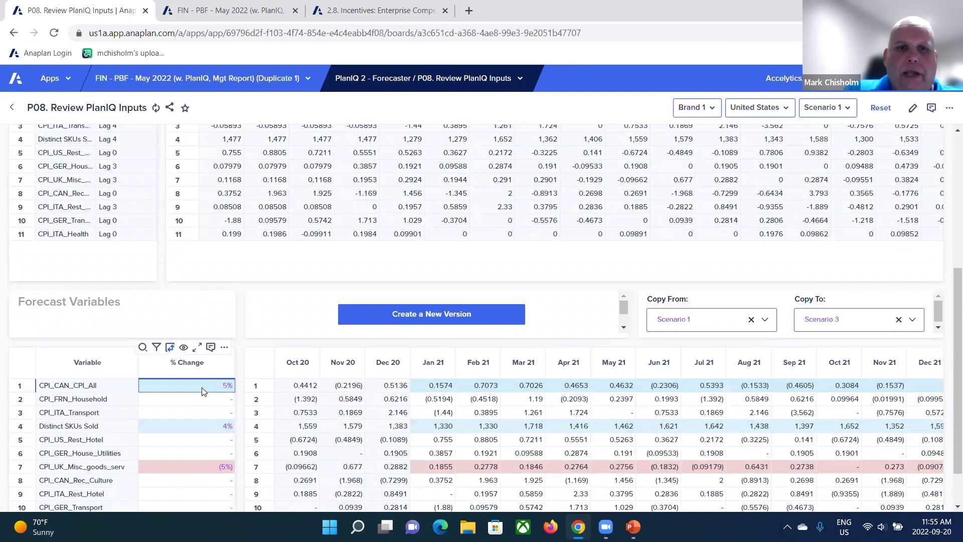
text(10)
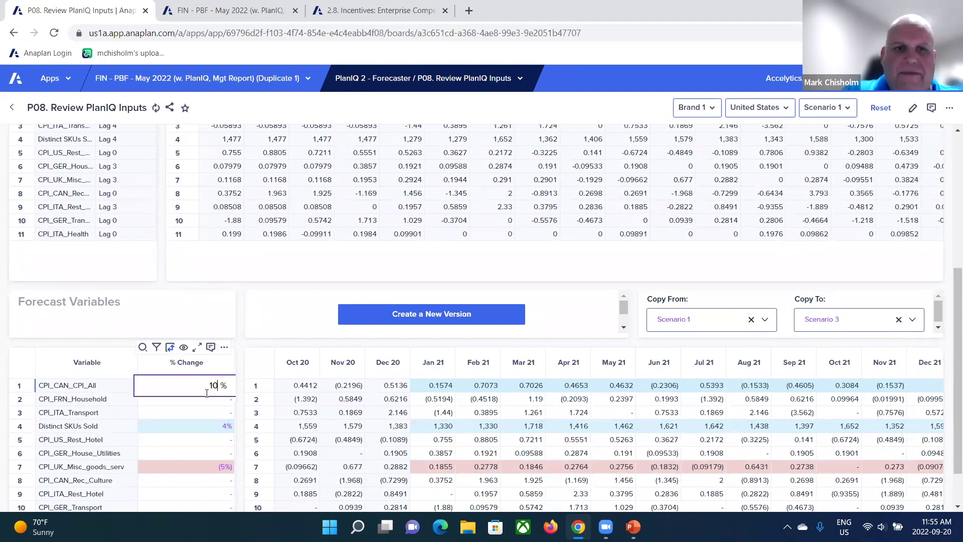
key(Return)
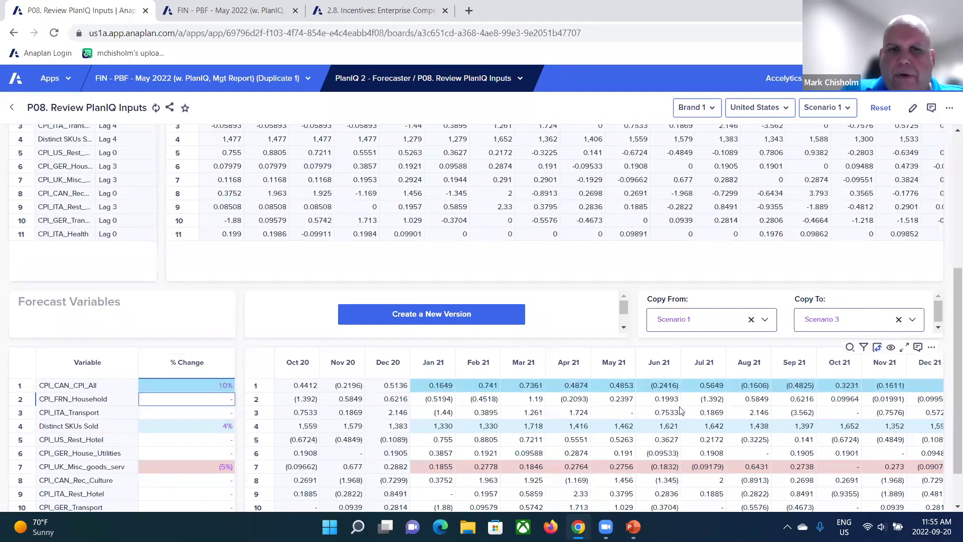
click(204, 432)
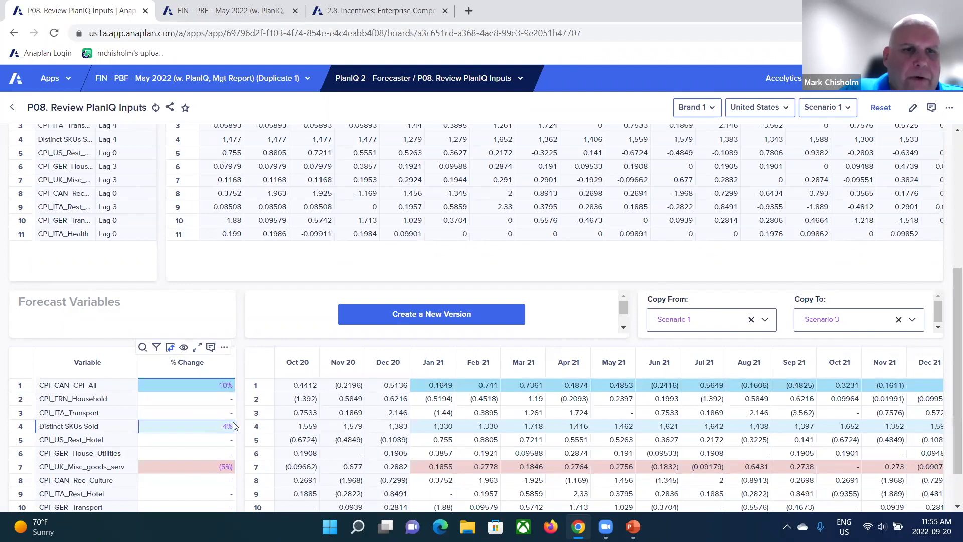
text(-10)
key(Return)
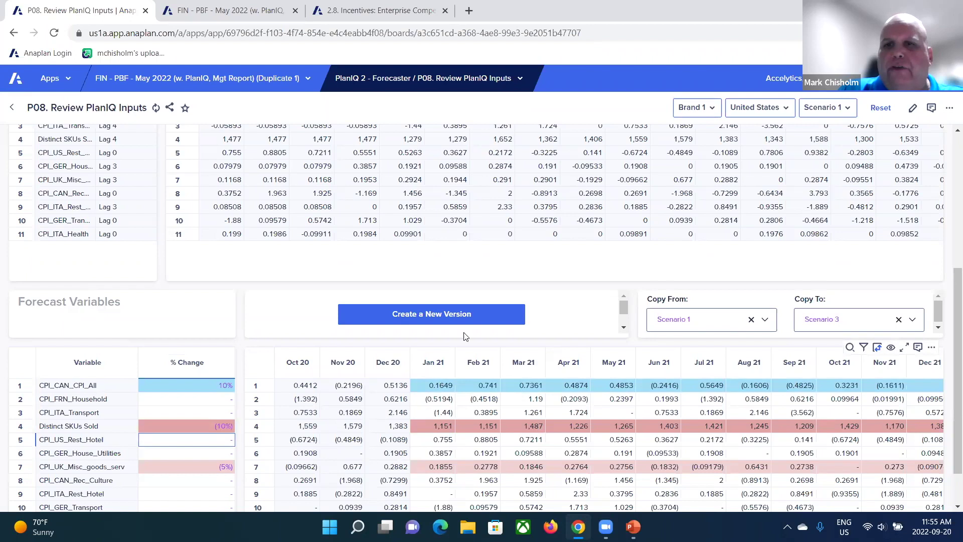
scroll(334, 419, up, 3)
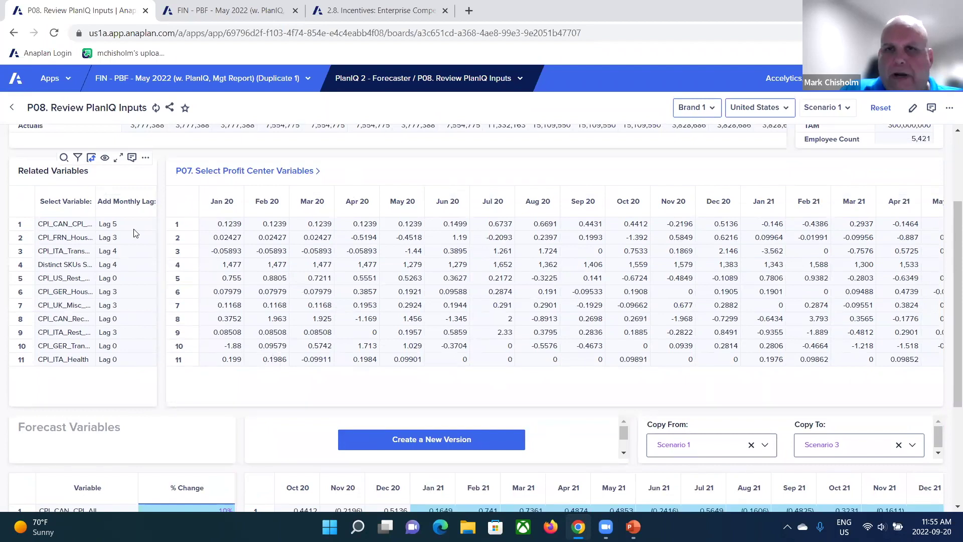
scroll(179, 335, down, 4)
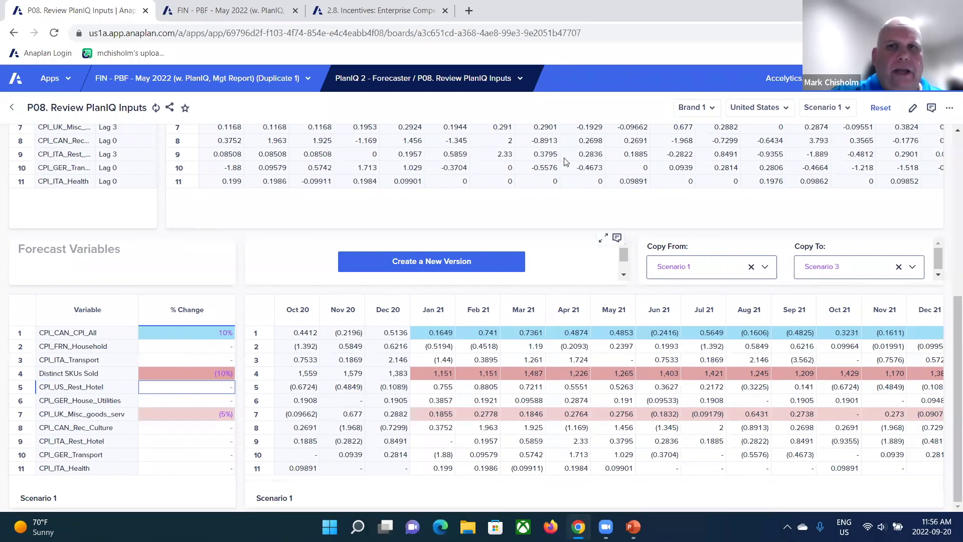
click(435, 79)
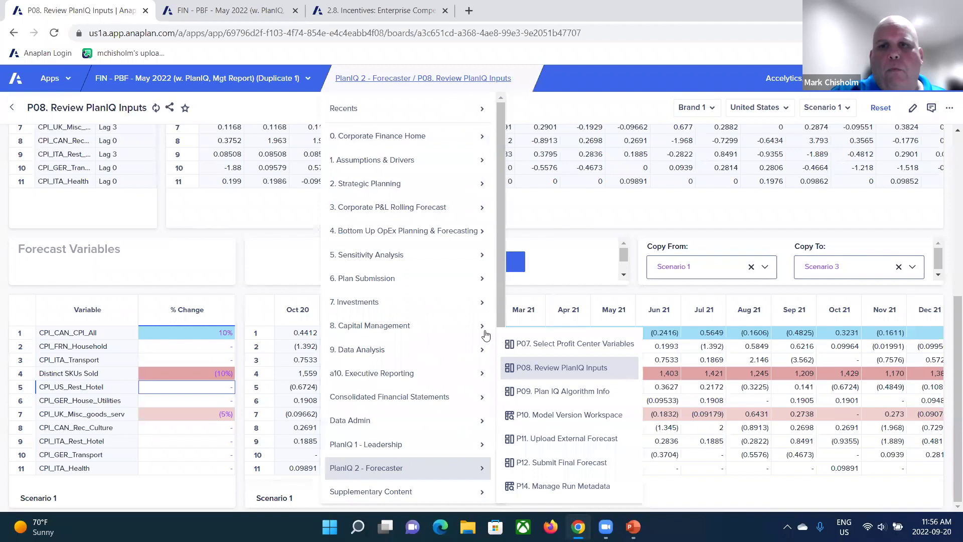
click(537, 391)
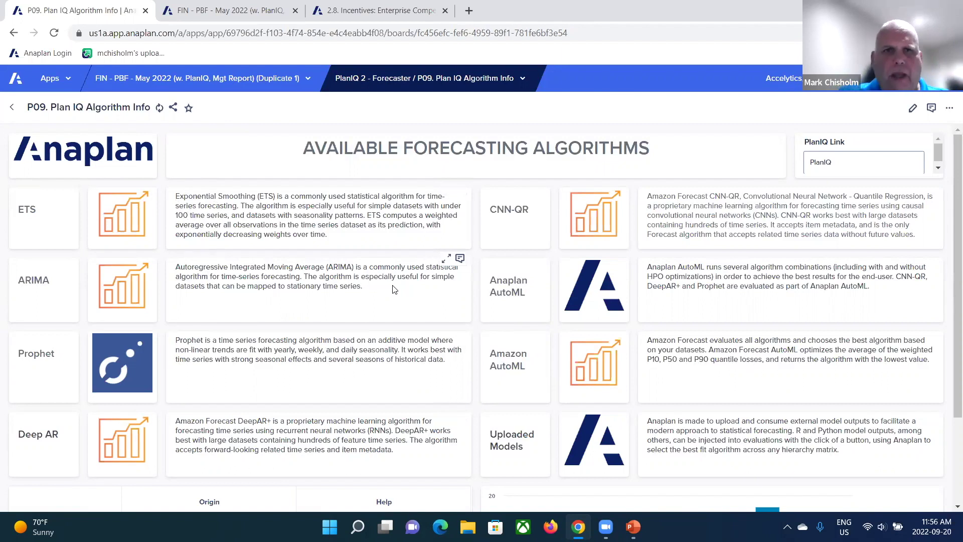
click(13, 108)
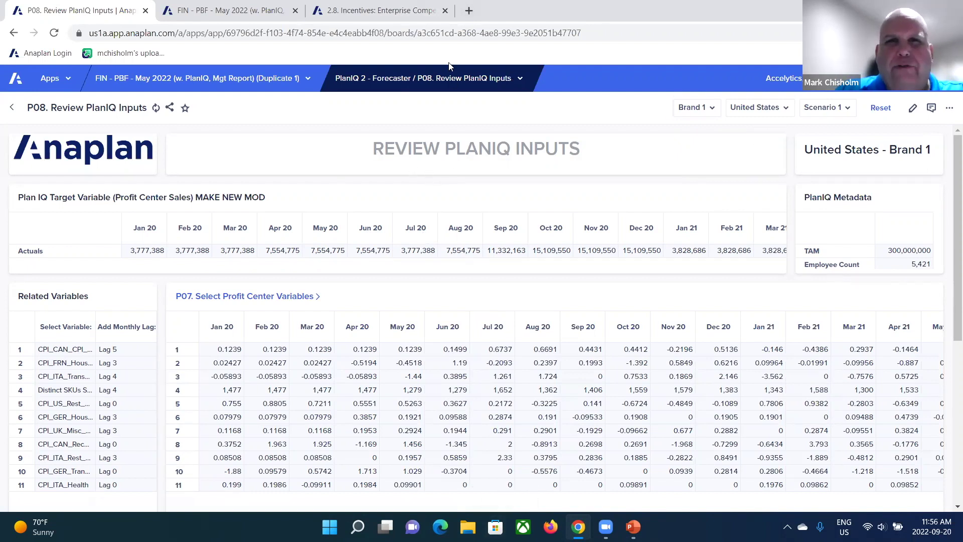
In a new browser tab, go to the PlanIQ data collections from the Anaplan home.
key(ctrl+t)
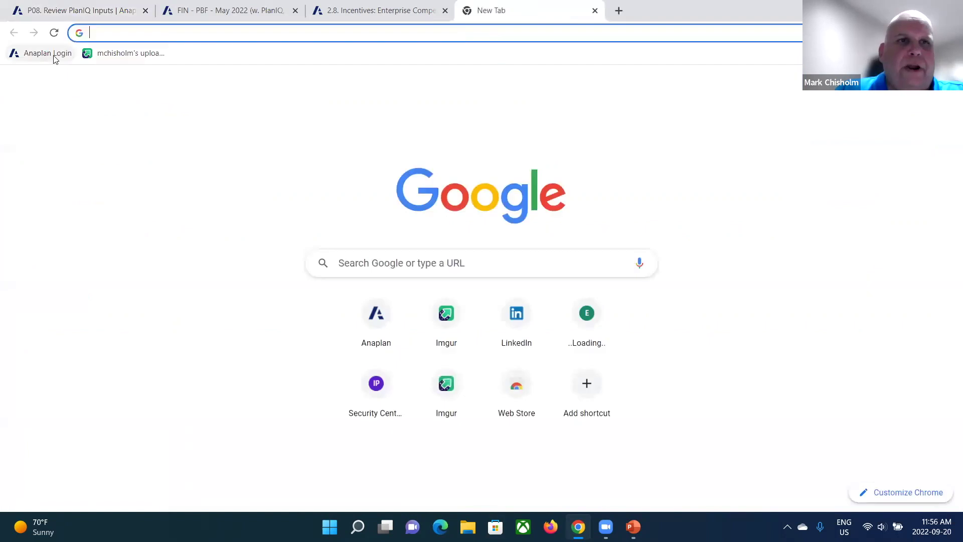
click(47, 53)
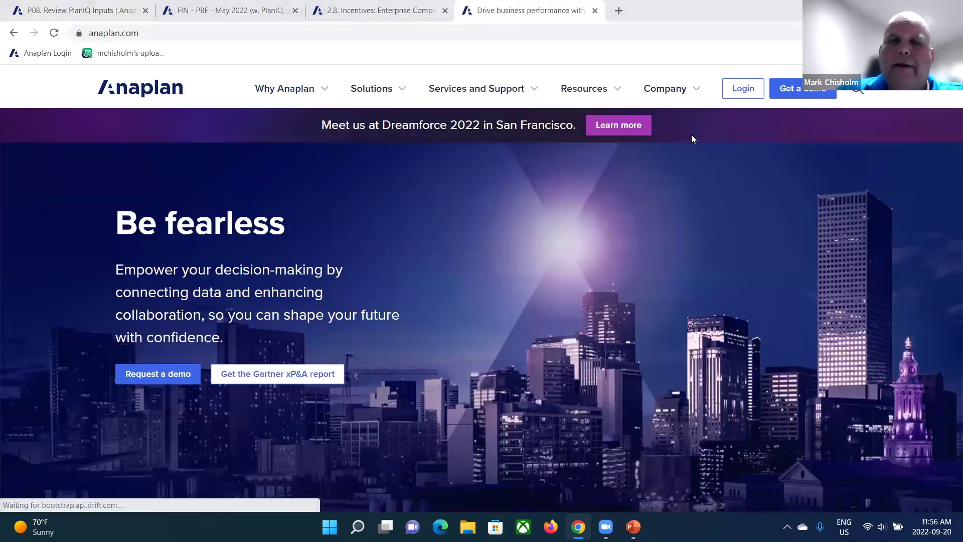
click(743, 89)
click(51, 80)
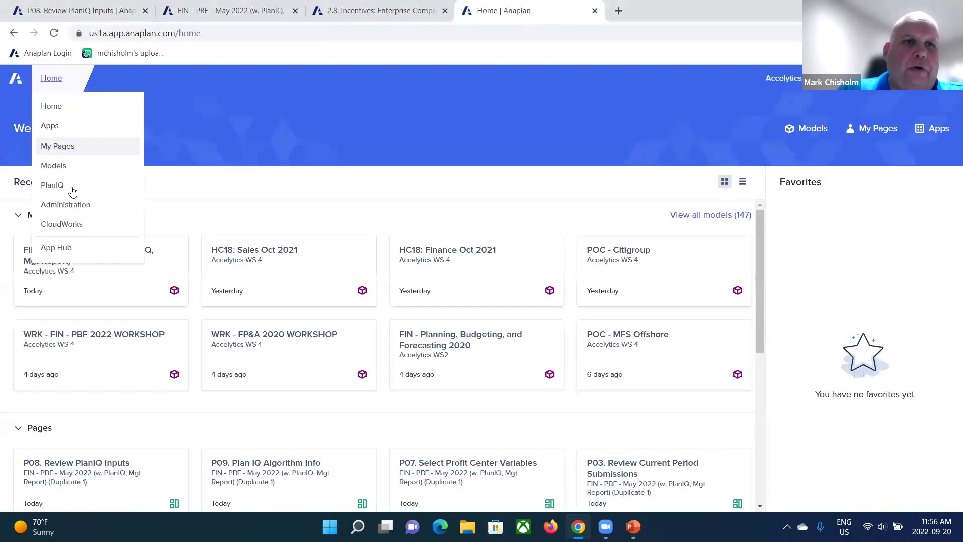
click(71, 188)
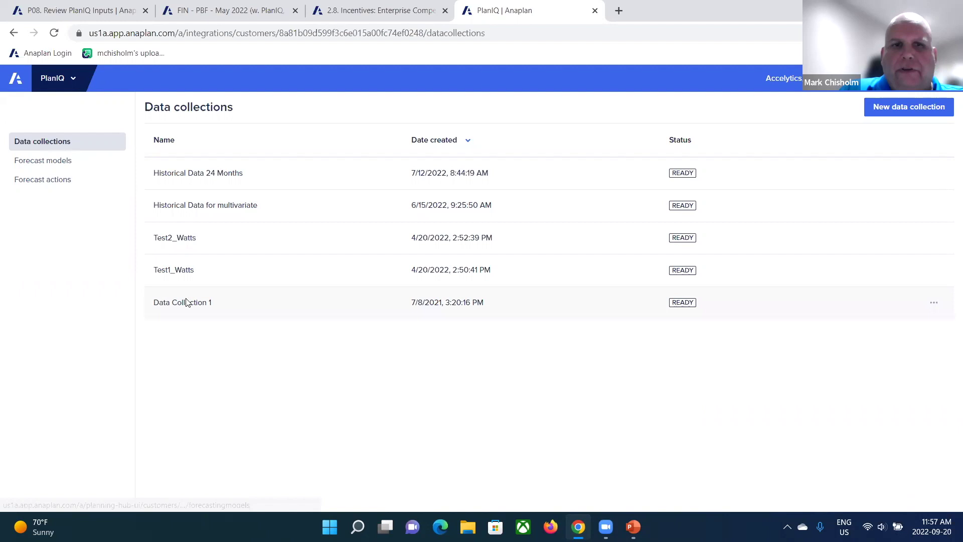
Inspect Data Collection 1's properties, expanding and collapsing historical data, related data and attributes.
click(200, 310)
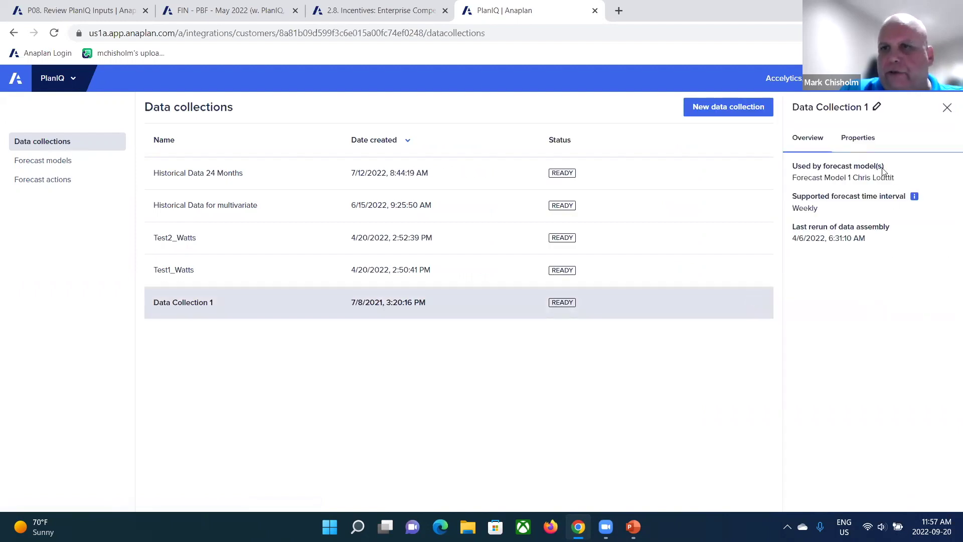
click(857, 137)
click(826, 198)
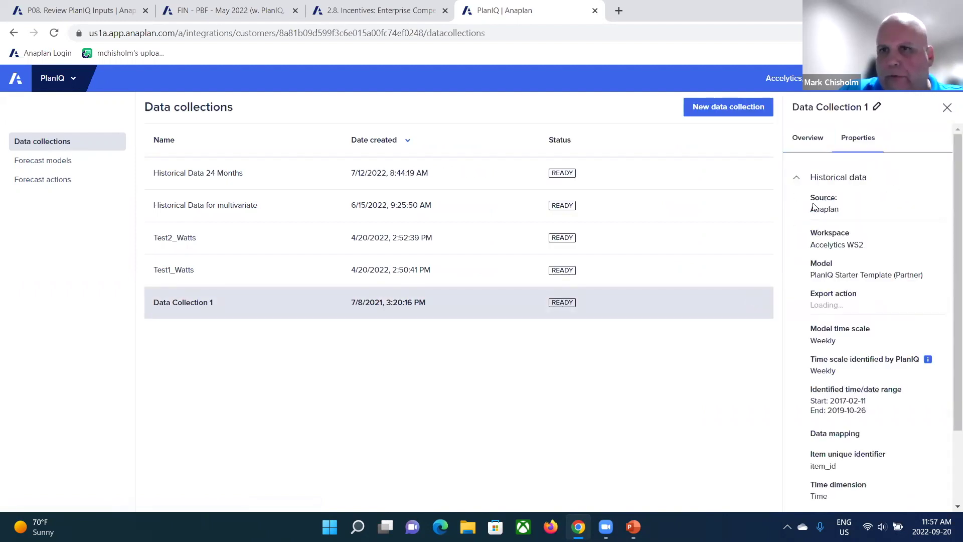
click(804, 198)
click(797, 210)
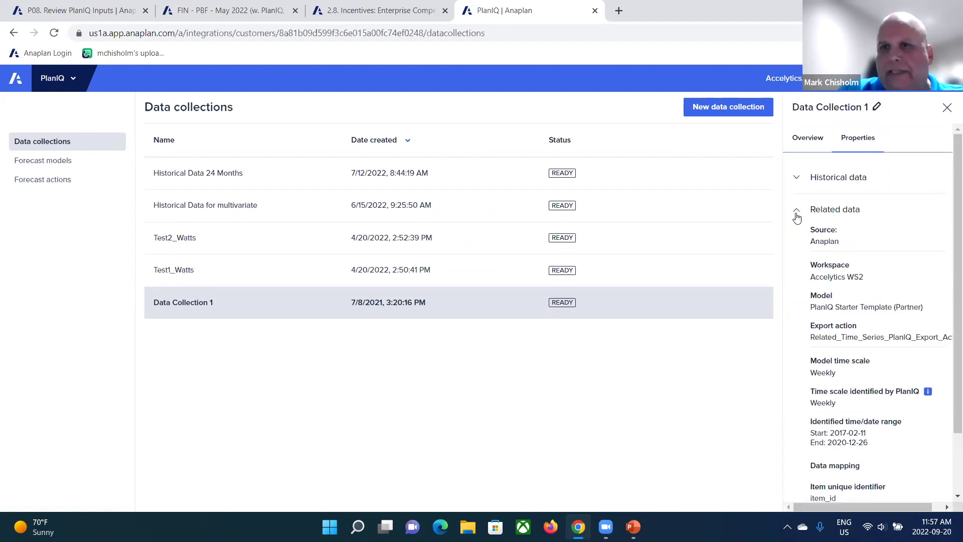
click(797, 213)
click(800, 249)
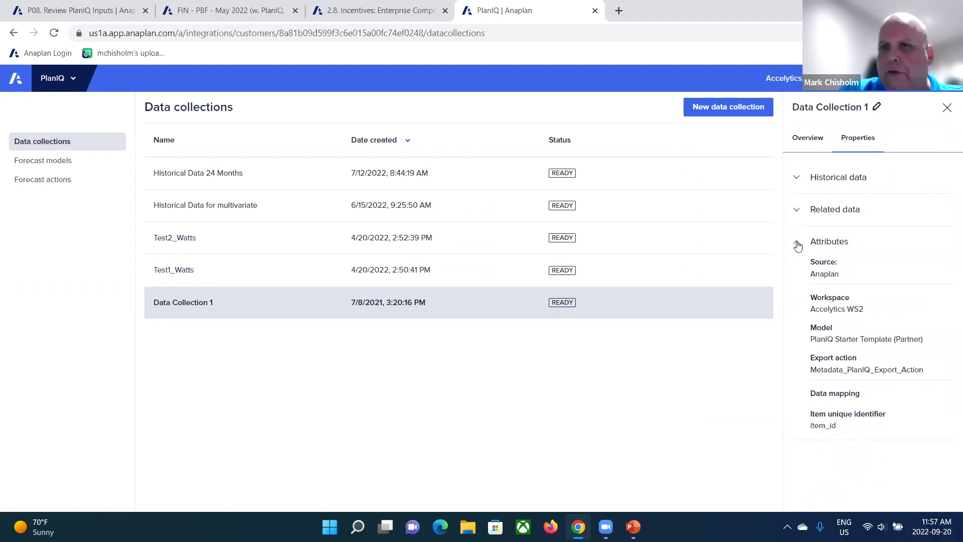
click(798, 243)
View the accuracy metrics of the Deep AR Plus forecast model.
click(86, 164)
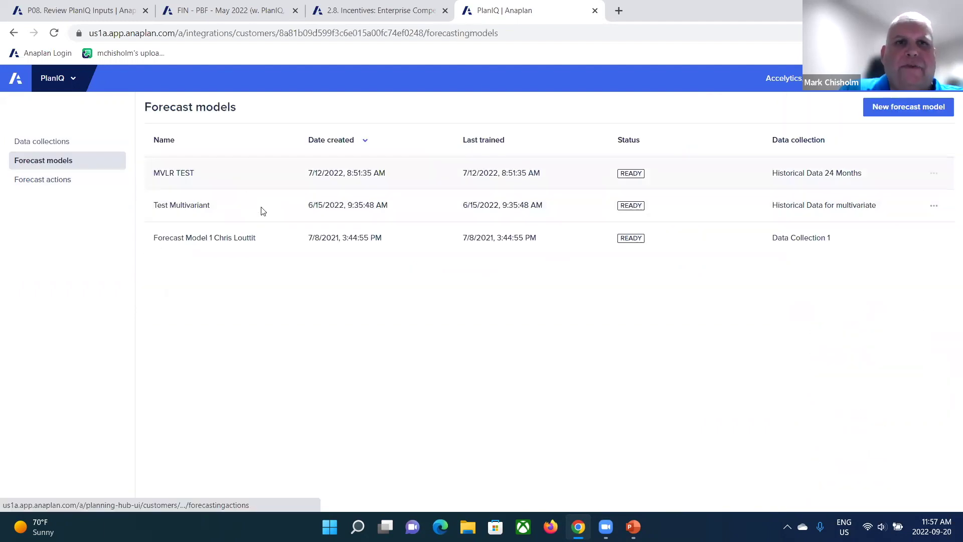
click(238, 248)
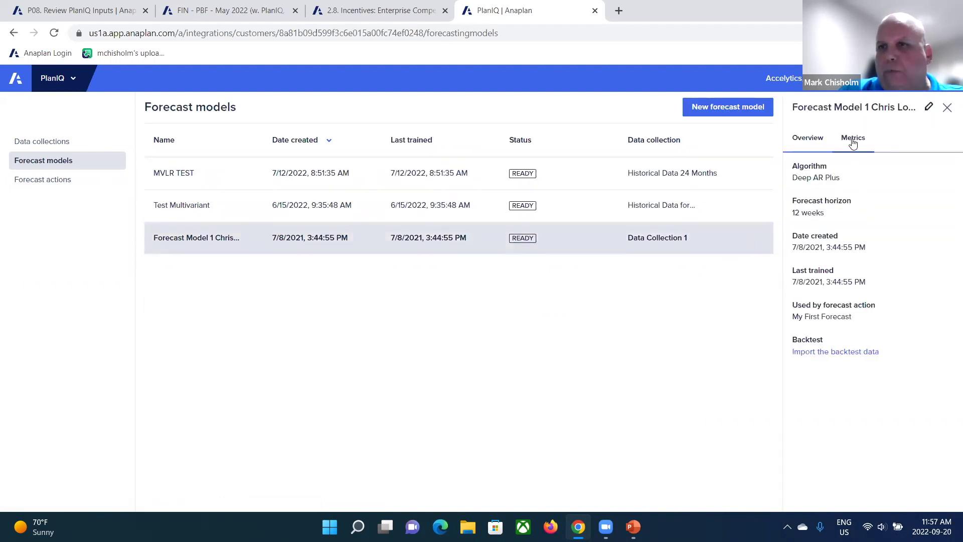
click(852, 141)
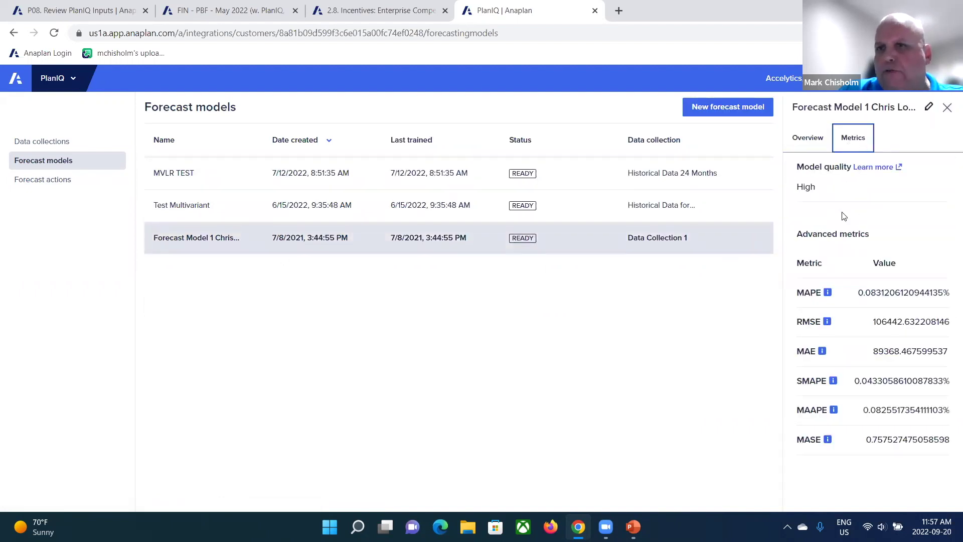
Review the My First Forecast action's schedule, then return to the FIN - PBF - May 2022 model.
click(54, 187)
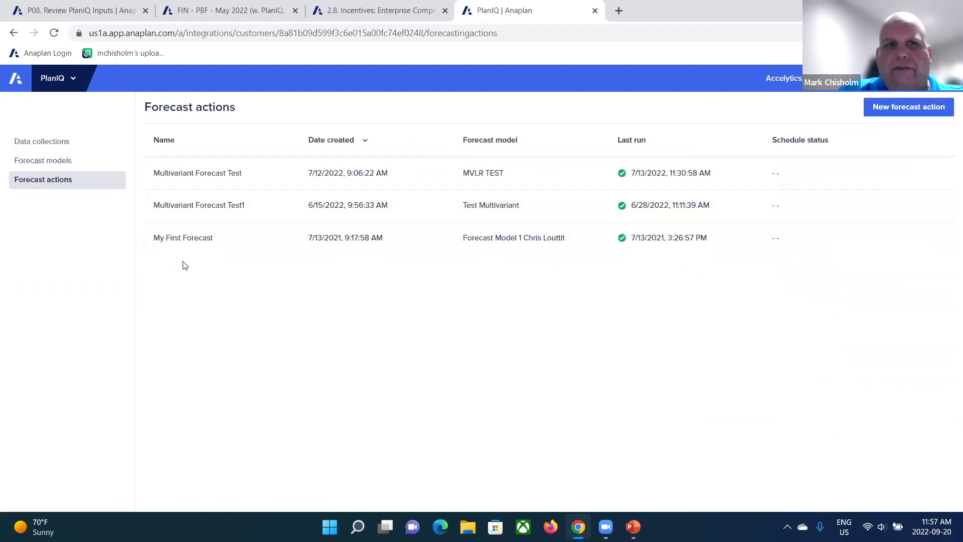
click(744, 247)
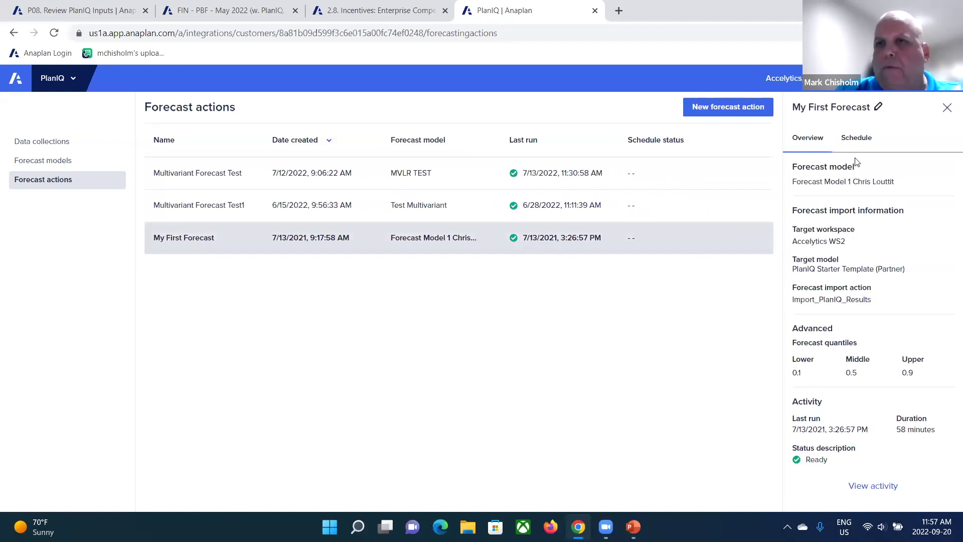
click(862, 147)
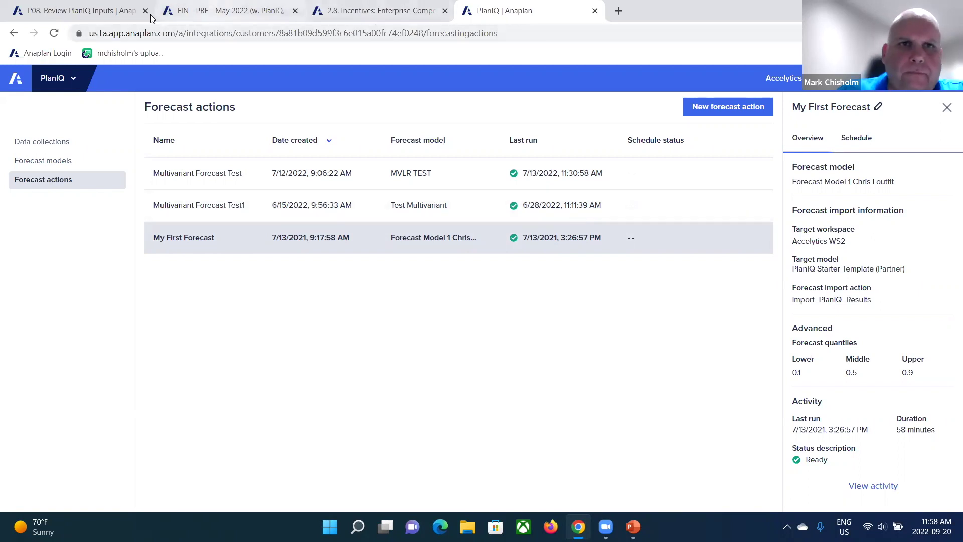
click(225, 11)
Return to the P08 Review PlanIQ Inputs page and scroll down through it.
click(78, 17)
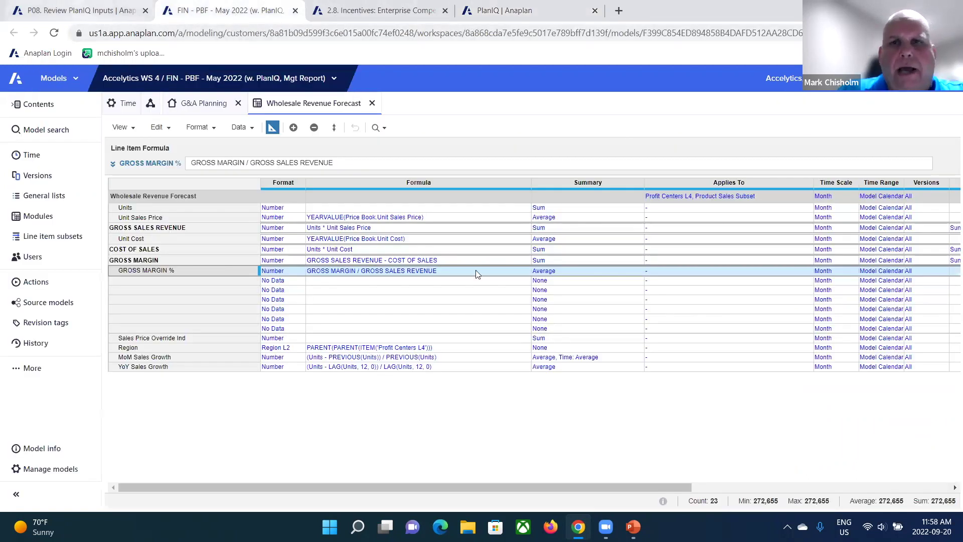
scroll(673, 351, down, 3)
scroll(673, 352, down, 2)
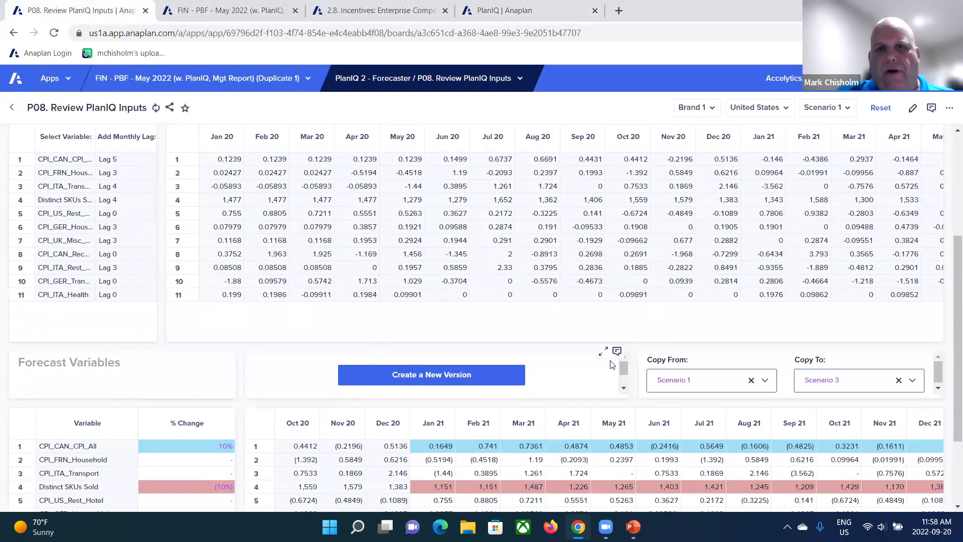
scroll(507, 206, down, 2)
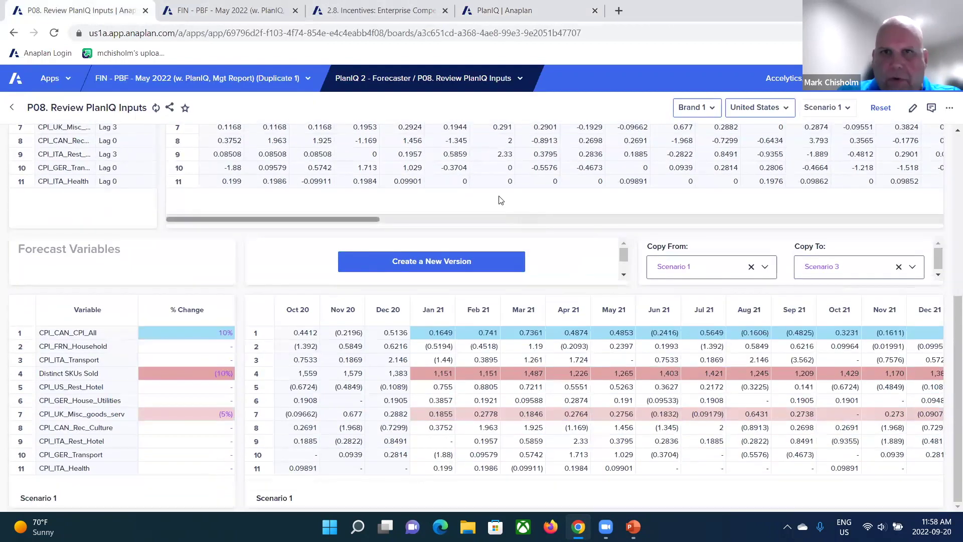
Open P10. Model Version Workspace and review models ranked by MAPE, Amazon AutoML v1 first.
click(464, 81)
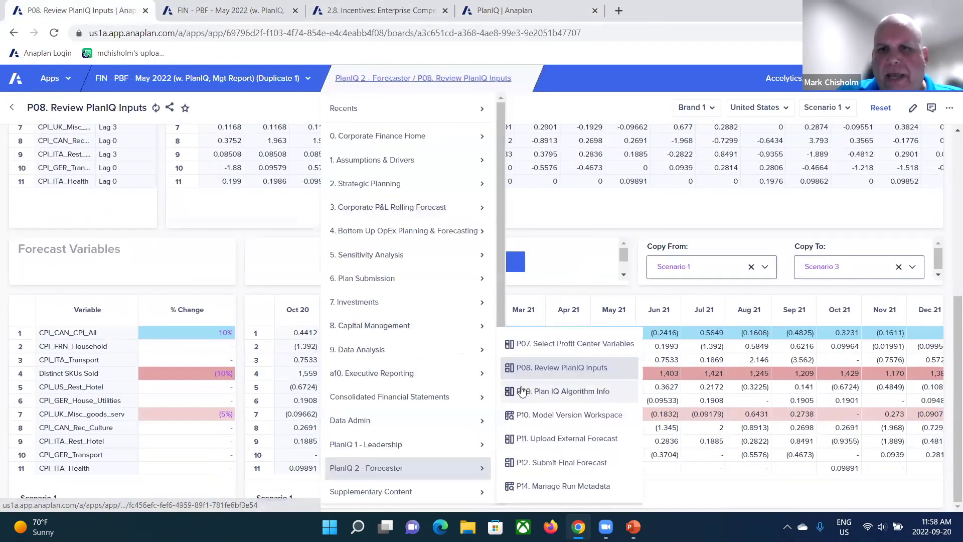
click(542, 416)
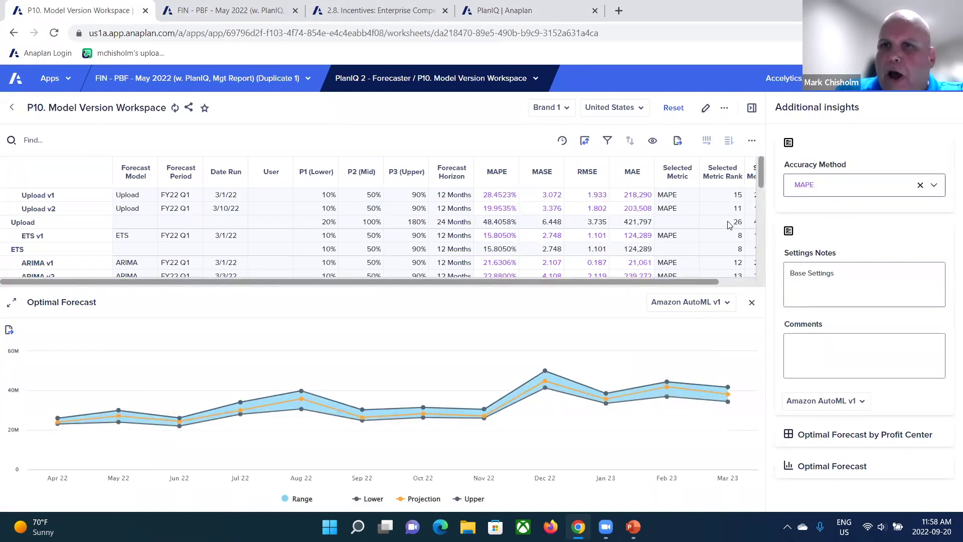
scroll(730, 224, down, 1)
scroll(729, 224, down, 5)
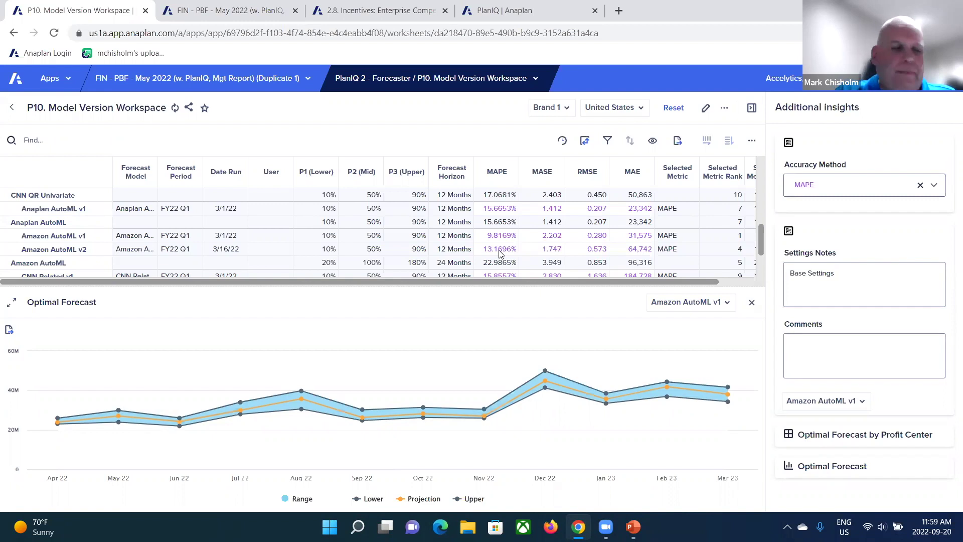
click(396, 81)
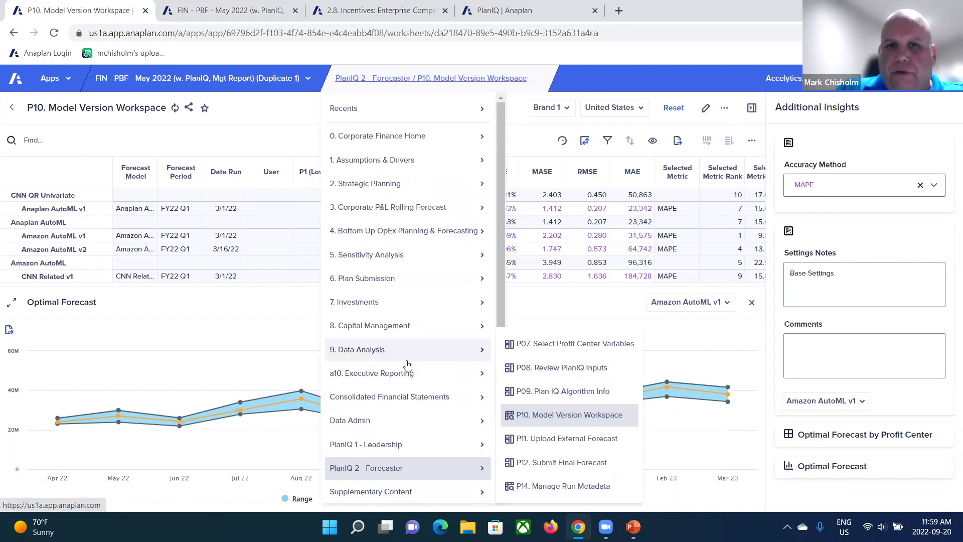
Return to P01. Corporate Revenue Forecast and bring in Sales and PlanIQ forecasts, showing 7.1% predicted growth.
mouse_move(392, 446)
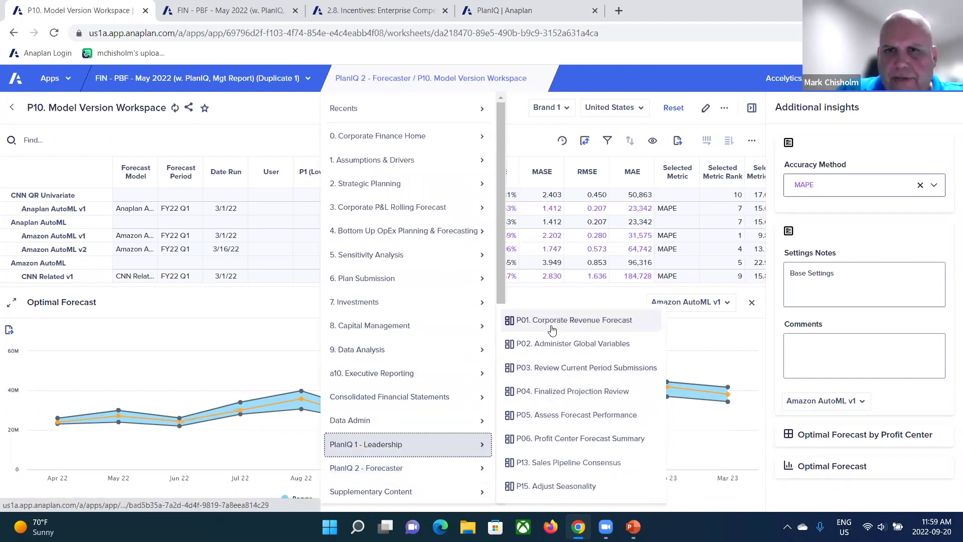
click(556, 377)
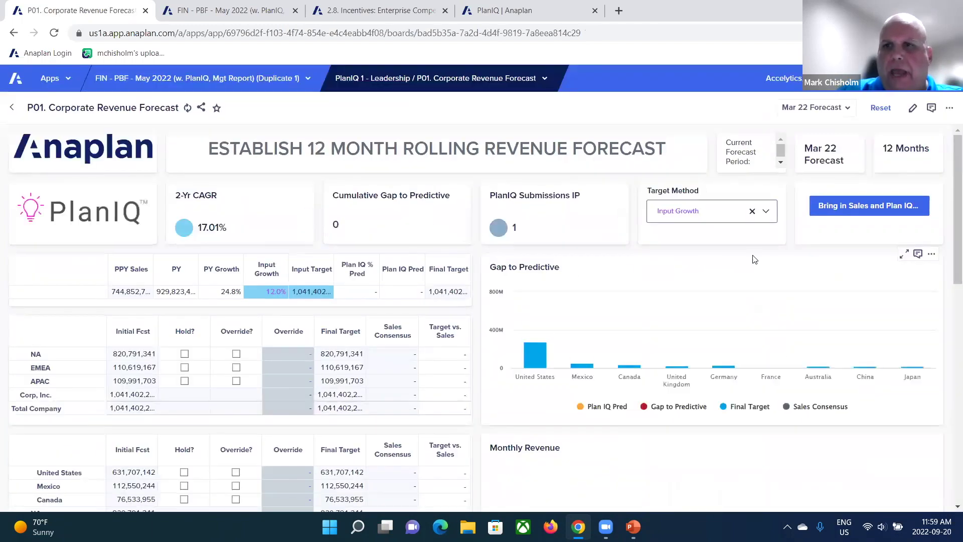
click(854, 211)
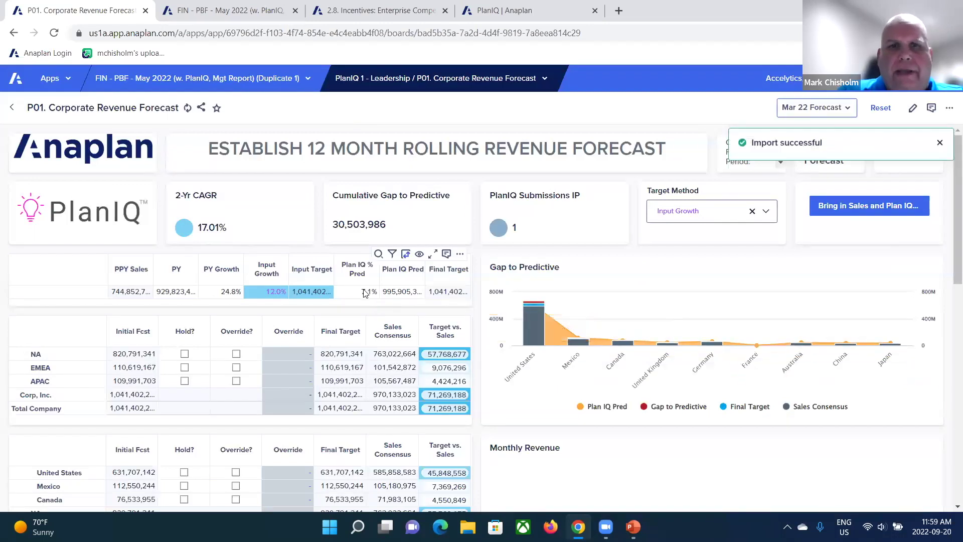
click(367, 295)
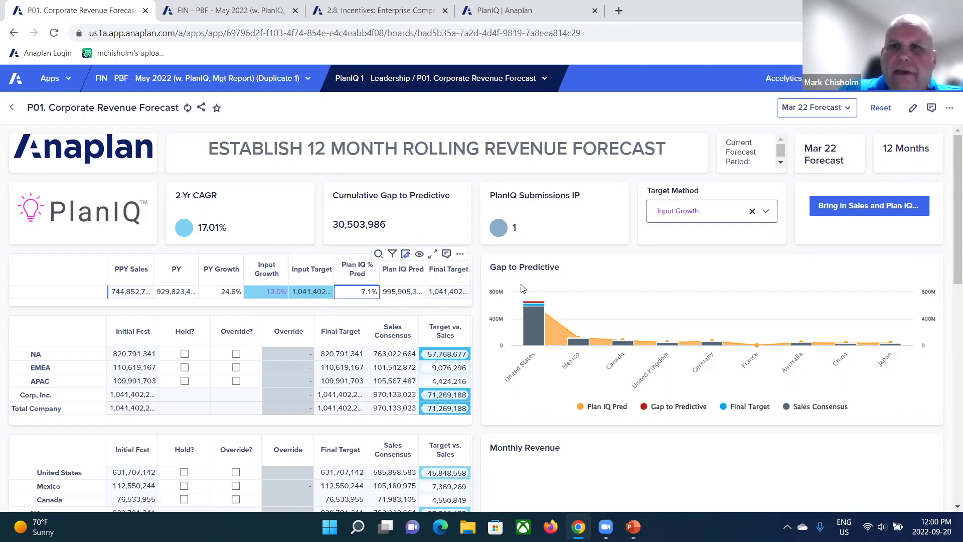
Switch the Target Method from Input Growth to PlanIQ on the P01 board.
click(766, 212)
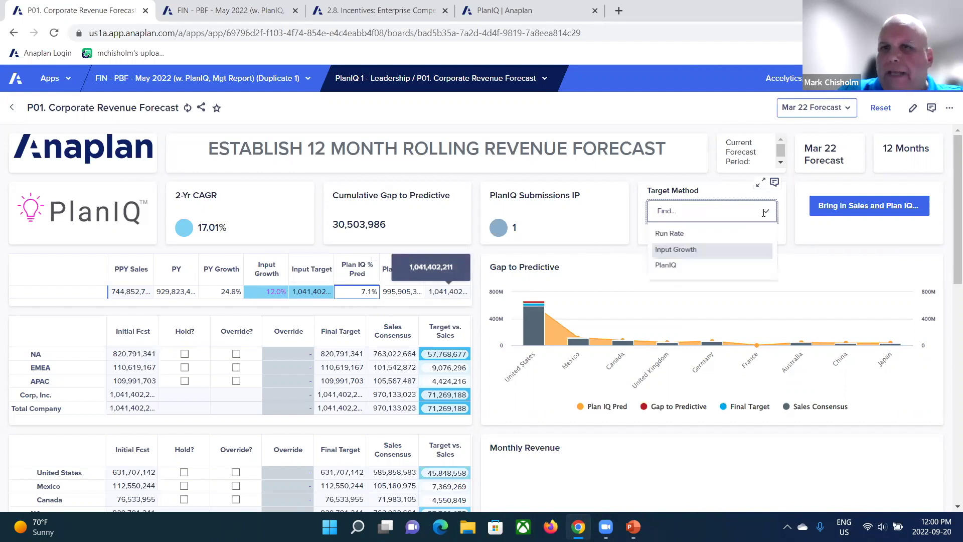
click(702, 273)
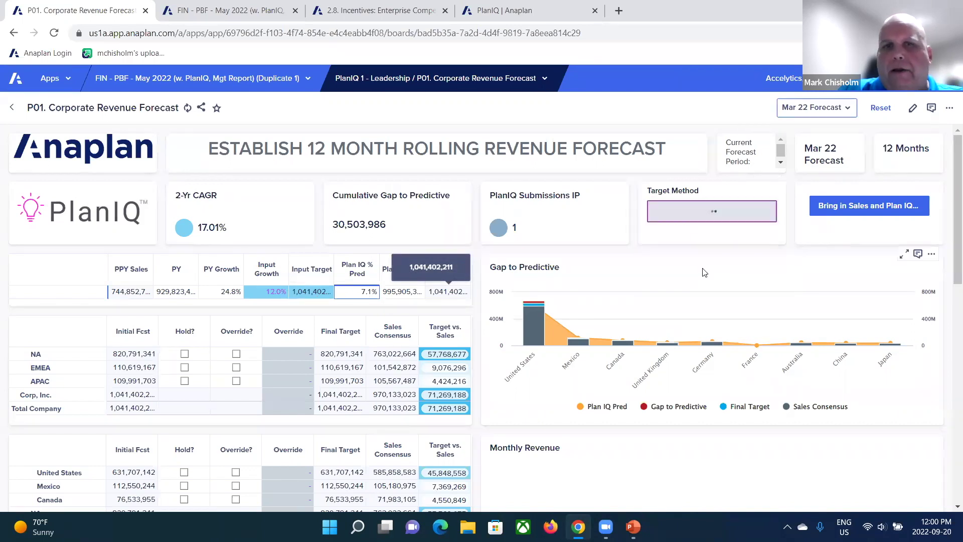